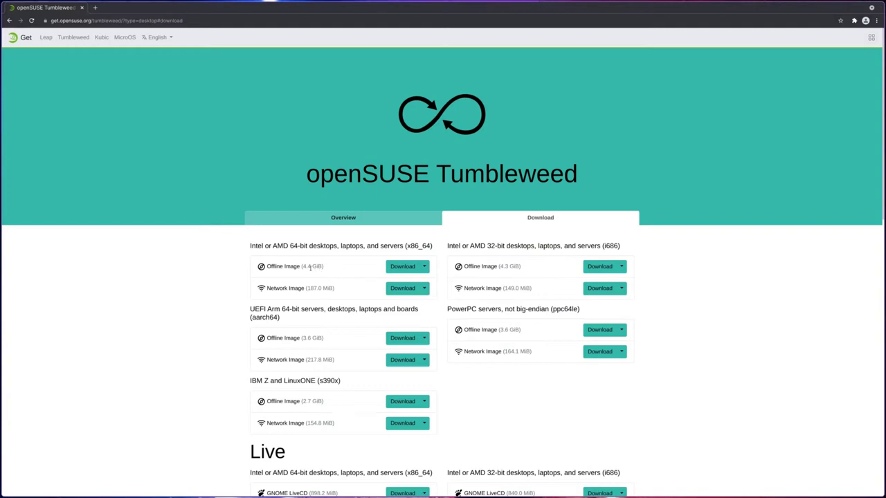
Look through the openSUSE Tumbleweed download page, examining the offline, network and live images offered for each architecture
{"action": "mouse_move", "coordinate": [311, 269]}
{"action": "scroll", "coordinate": [298, 367], "scroll_direction": "down", "scroll_amount": 2}
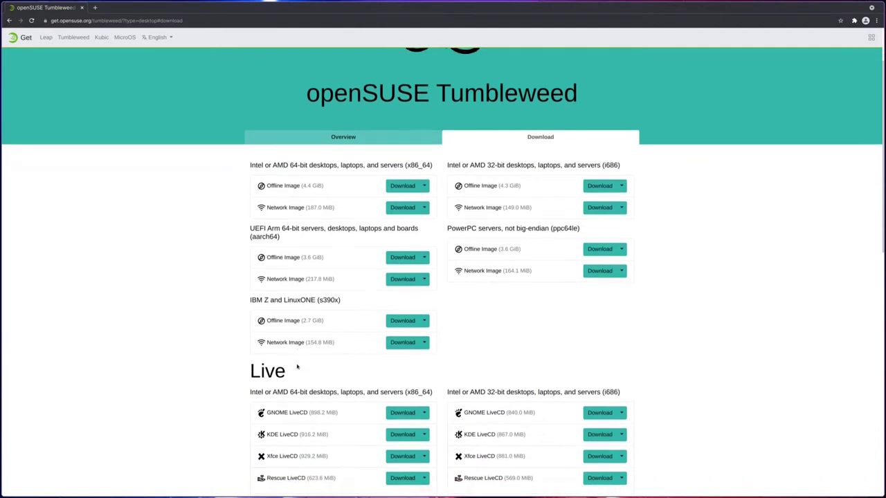
{"action": "scroll", "coordinate": [298, 366], "scroll_direction": "down", "scroll_amount": 2}
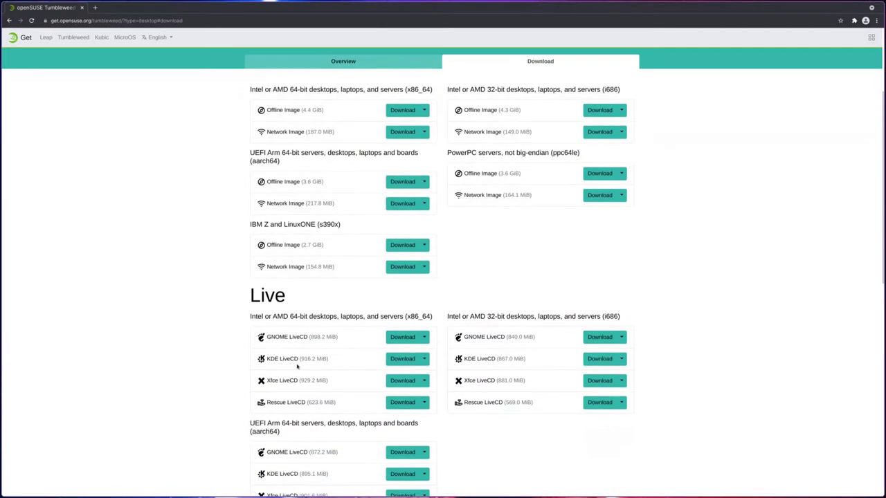
{"action": "scroll", "coordinate": [298, 367], "scroll_direction": "down", "scroll_amount": 2}
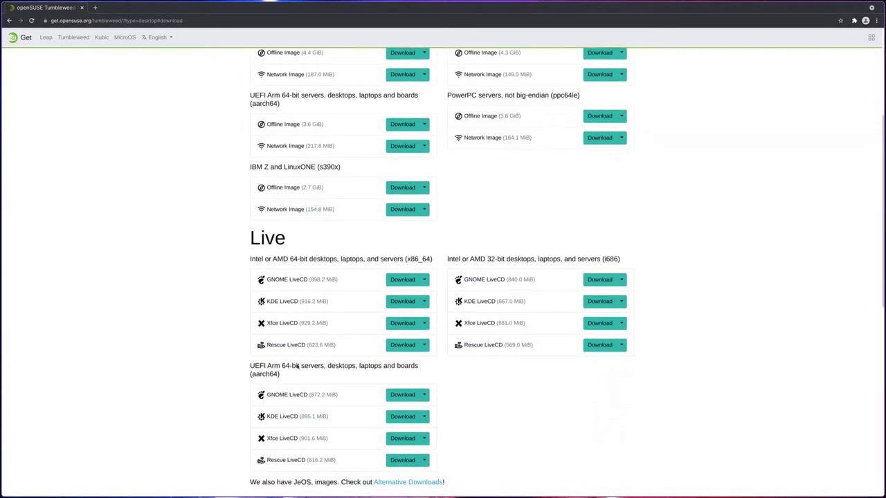
{"action": "scroll", "coordinate": [297, 367], "scroll_direction": "down", "scroll_amount": 1}
{"action": "scroll", "coordinate": [297, 367], "scroll_direction": "down", "scroll_amount": 1}
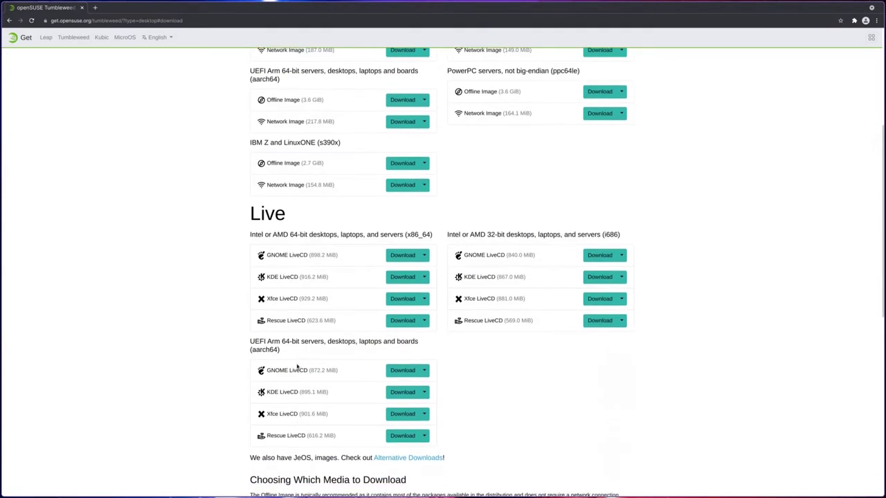
{"action": "scroll", "coordinate": [298, 367], "scroll_direction": "down", "scroll_amount": 1}
{"action": "scroll", "coordinate": [297, 367], "scroll_direction": "down", "scroll_amount": 2}
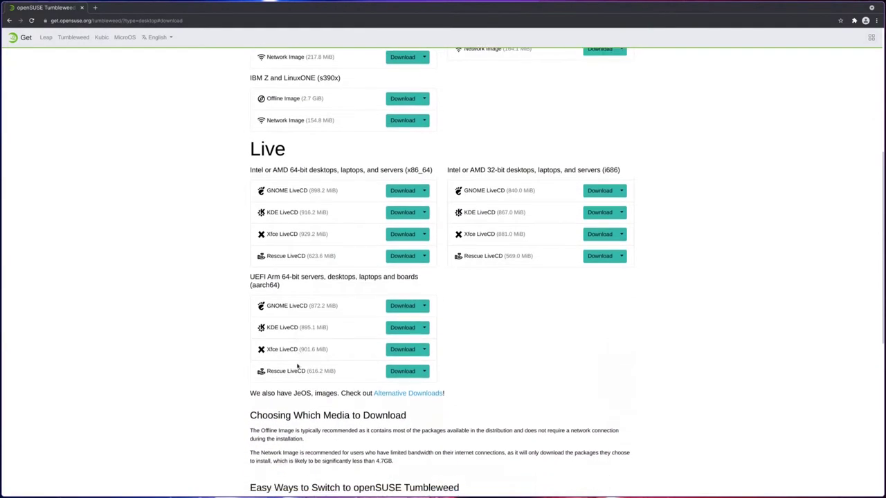
{"action": "scroll", "coordinate": [297, 367], "scroll_direction": "down", "scroll_amount": 1}
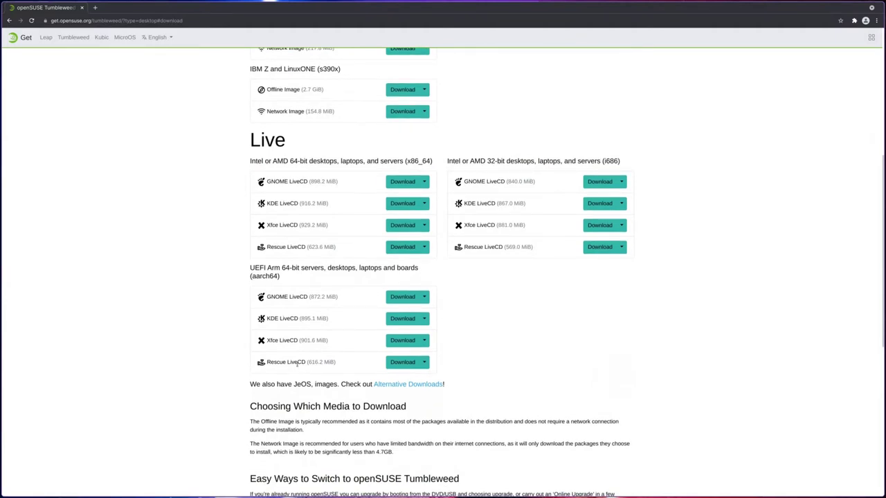
{"action": "scroll", "coordinate": [298, 371], "scroll_direction": "up", "scroll_amount": 2}
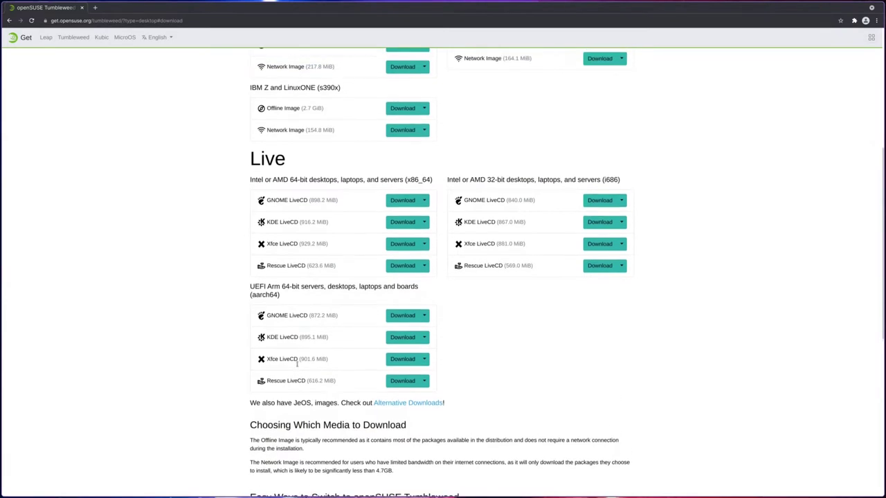
{"action": "scroll", "coordinate": [297, 367], "scroll_direction": "up", "scroll_amount": 1}
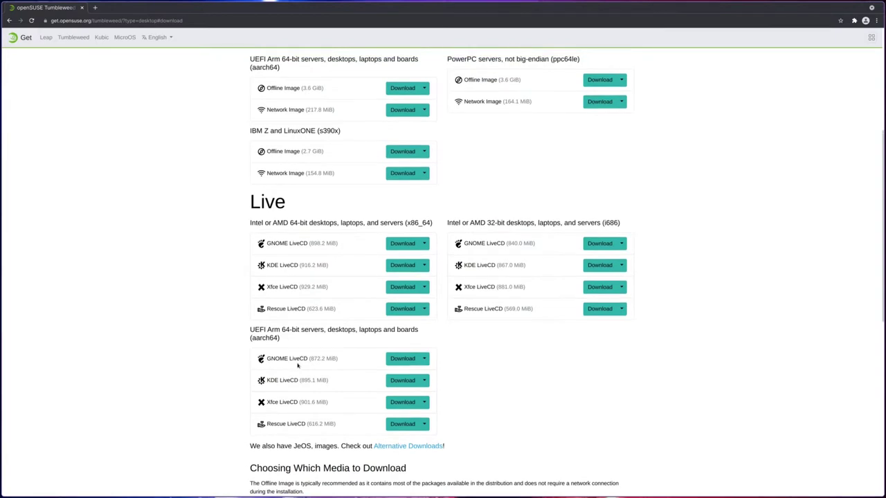
{"action": "scroll", "coordinate": [298, 367], "scroll_direction": "up", "scroll_amount": 1}
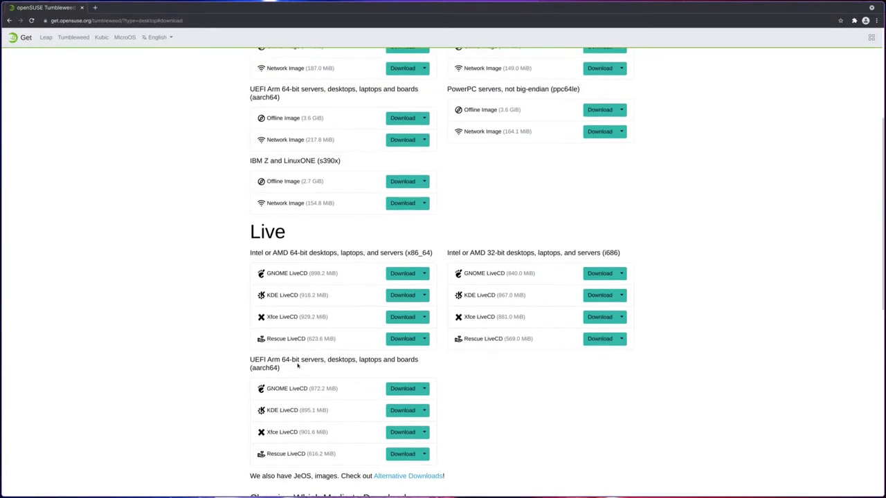
{"action": "scroll", "coordinate": [298, 367], "scroll_direction": "up", "scroll_amount": 1}
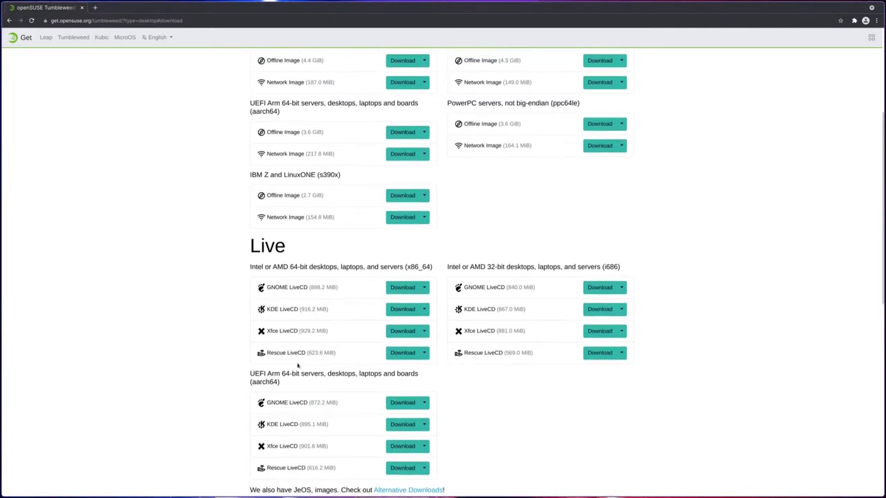
{"action": "scroll", "coordinate": [297, 365], "scroll_direction": "up", "scroll_amount": 1}
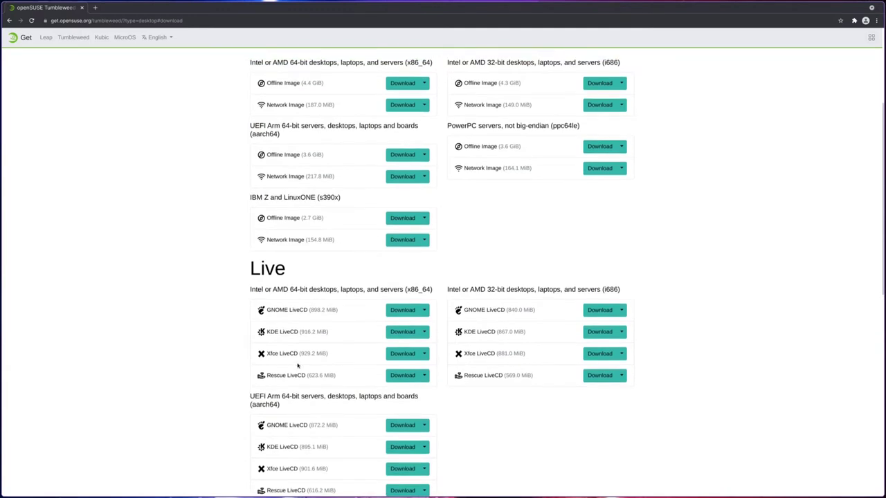
{"action": "scroll", "coordinate": [297, 365], "scroll_direction": "up", "scroll_amount": 2}
{"action": "scroll", "coordinate": [298, 366], "scroll_direction": "up", "scroll_amount": 2}
{"action": "scroll", "coordinate": [298, 366], "scroll_direction": "up", "scroll_amount": 3}
{"action": "scroll", "coordinate": [298, 366], "scroll_direction": "up", "scroll_amount": 1}
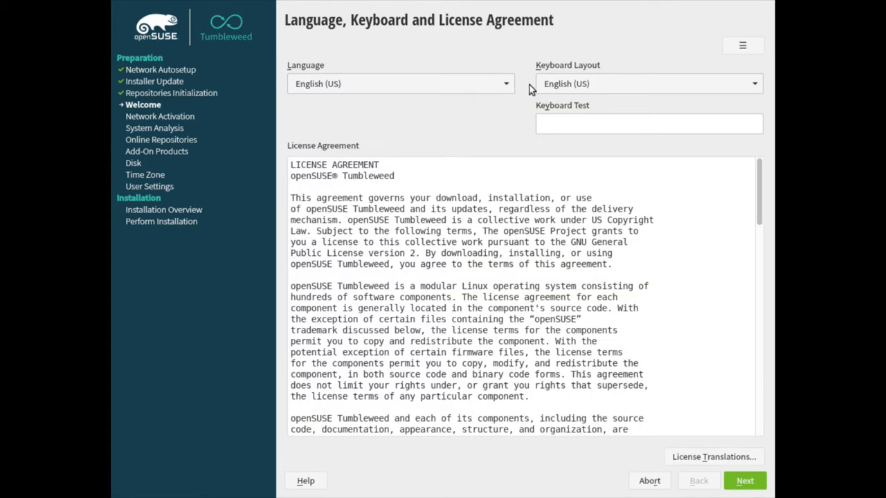
Set the installer's keyboard layout to Spanish (Latin America) and continue past the license agreement
{"action": "left_click", "coordinate": [549, 84]}
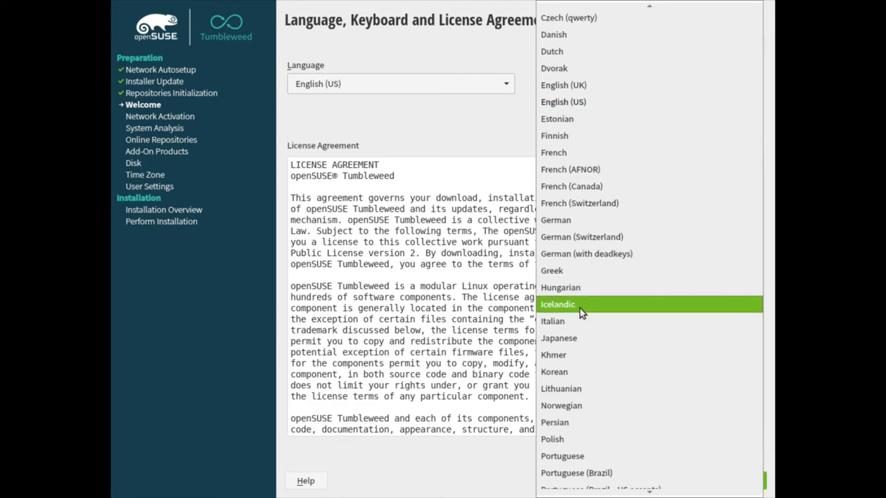
{"action": "scroll", "coordinate": [580, 308], "scroll_direction": "down", "scroll_amount": 6}
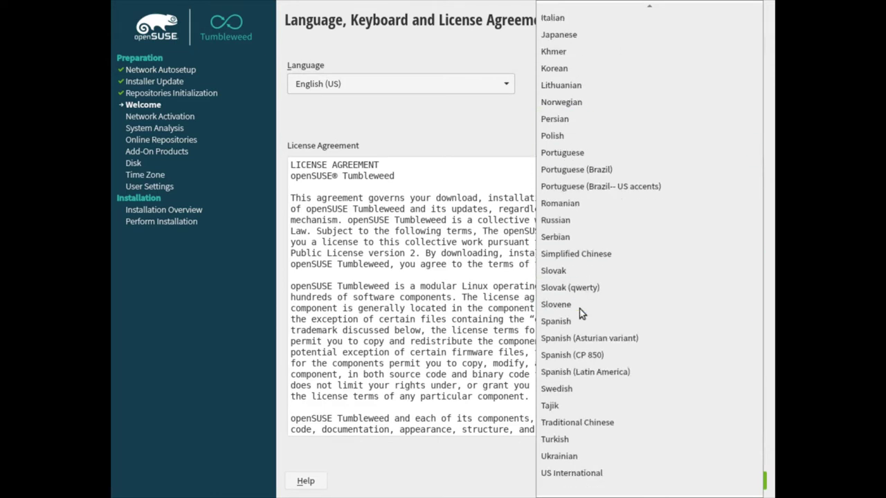
{"action": "left_click", "coordinate": [579, 375]}
{"action": "left_click", "coordinate": [732, 481]}
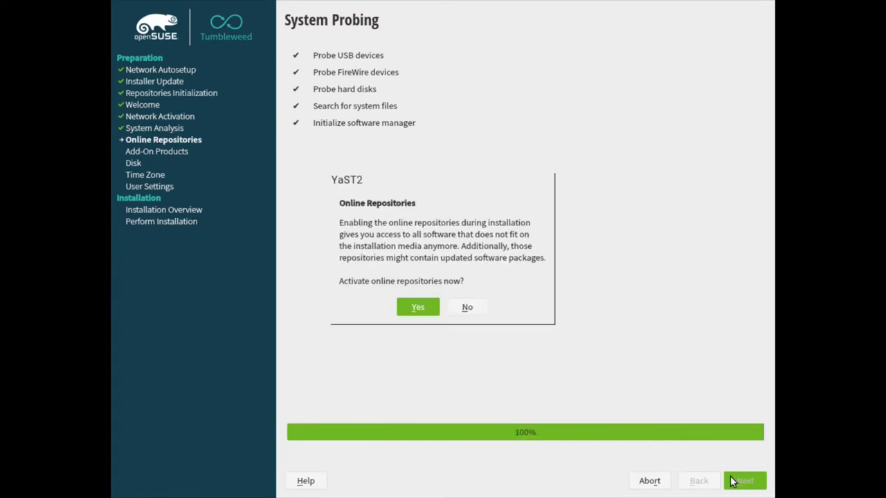
Activate the online repositories and accept the preselected Main Update, OSS and NON-OSS repositories
{"action": "left_click", "coordinate": [432, 307]}
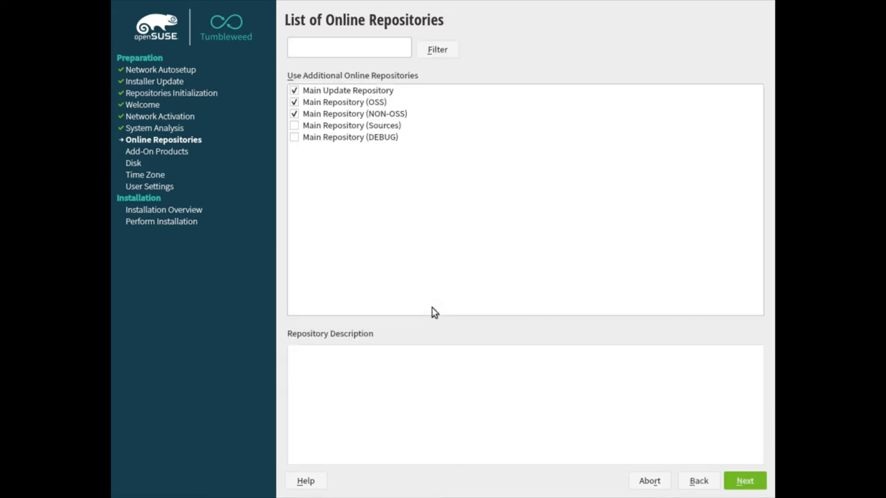
{"action": "left_click", "coordinate": [735, 480]}
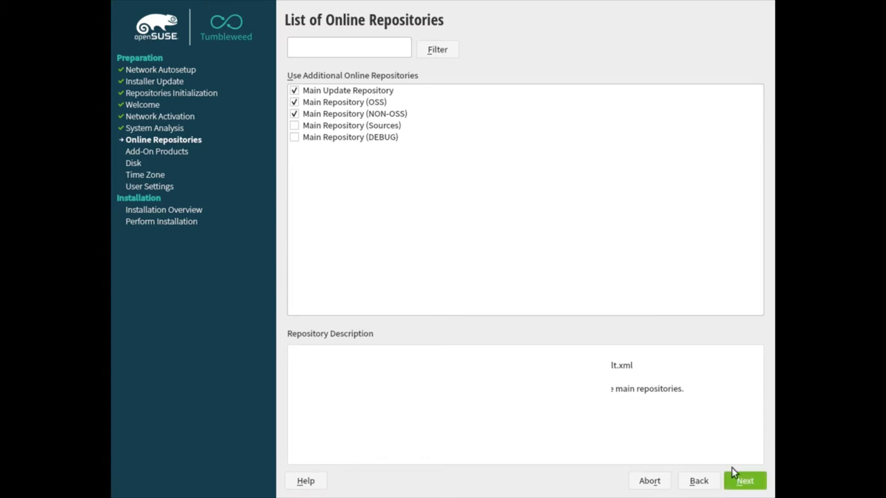
{"action": "left_click", "coordinate": [735, 478]}
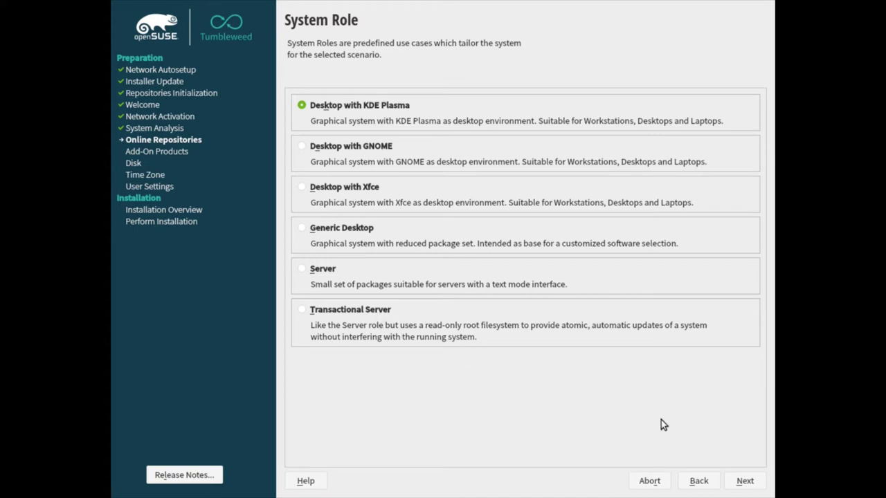
Accept the Desktop with KDE Plasma role, then expand the subvolume details and accept the suggested partitioning
{"action": "left_click", "coordinate": [737, 482]}
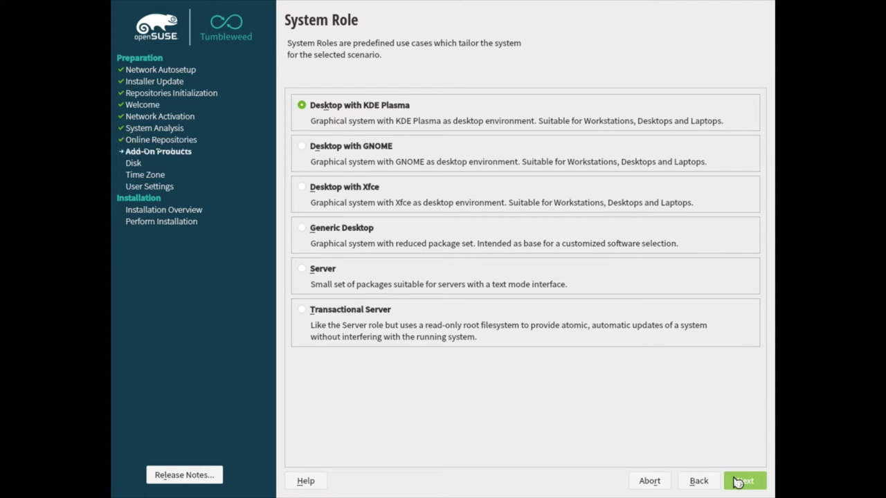
{"action": "left_click", "coordinate": [737, 481]}
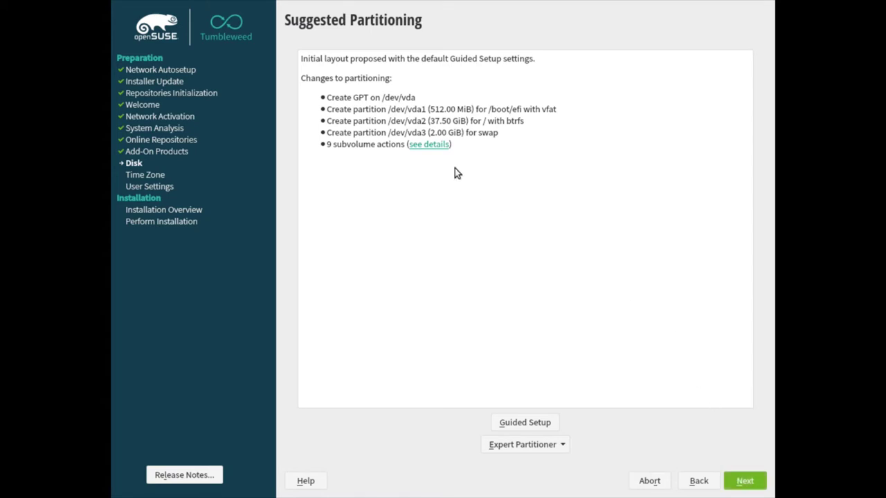
{"action": "left_click", "coordinate": [439, 145]}
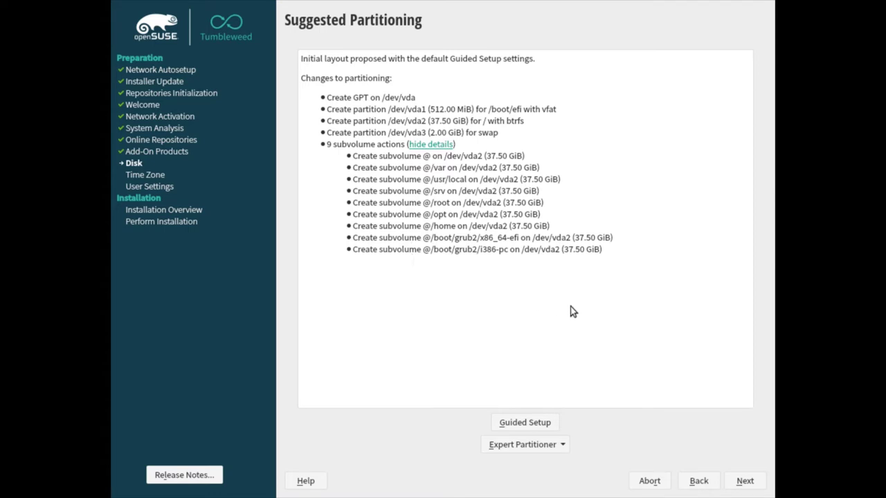
{"action": "left_click", "coordinate": [742, 481]}
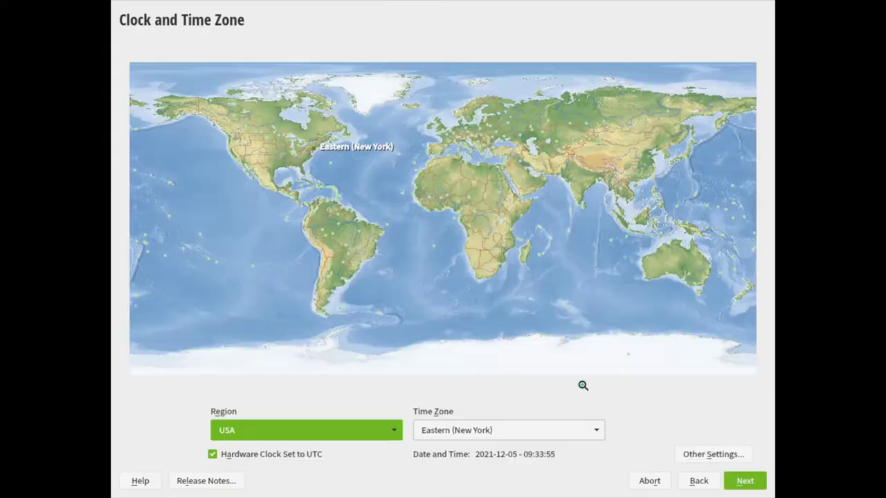
Set the region to Argentina and the time zone to Buenos Aires, keeping the hardware clock on UTC, and continue
{"action": "left_click", "coordinate": [392, 430]}
{"action": "left_click", "coordinate": [346, 195]}
{"action": "left_click", "coordinate": [490, 429]}
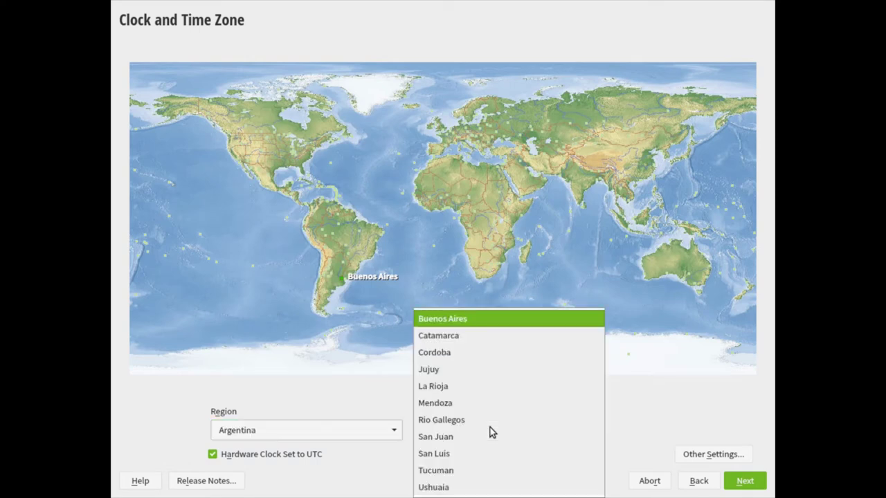
{"action": "left_click", "coordinate": [484, 322]}
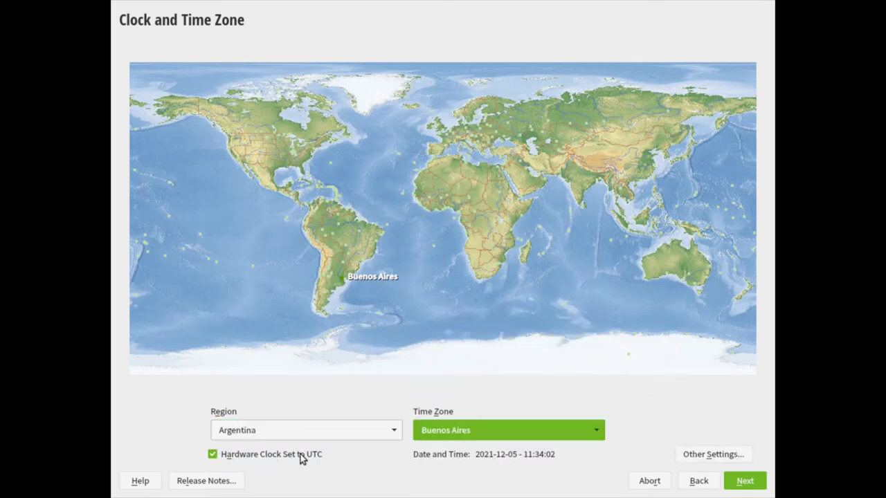
{"action": "left_click", "coordinate": [732, 480]}
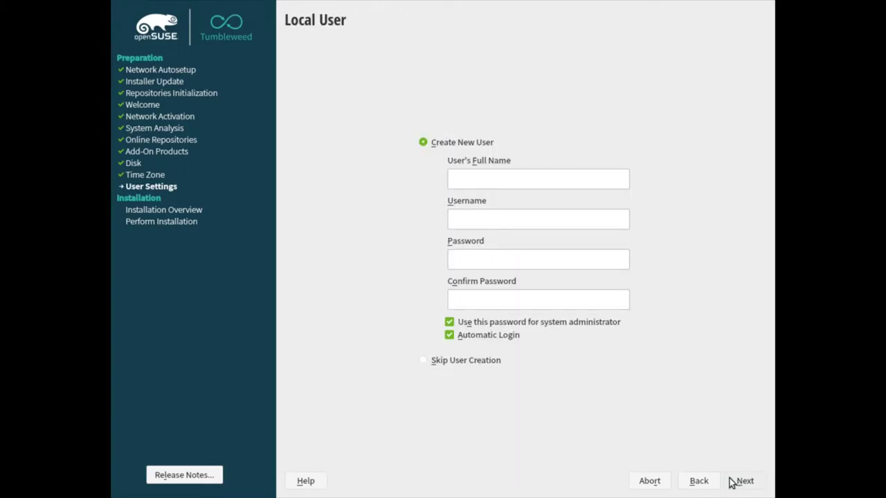
Fill in the new local user's full name, keep the matching username, and enter and confirm the account password
{"action": "type", "text": "hisham"}
{"action": "key", "text": "Tab"}
{"action": "key", "text": "Tab"}
{"action": "type", "text": "***********"}
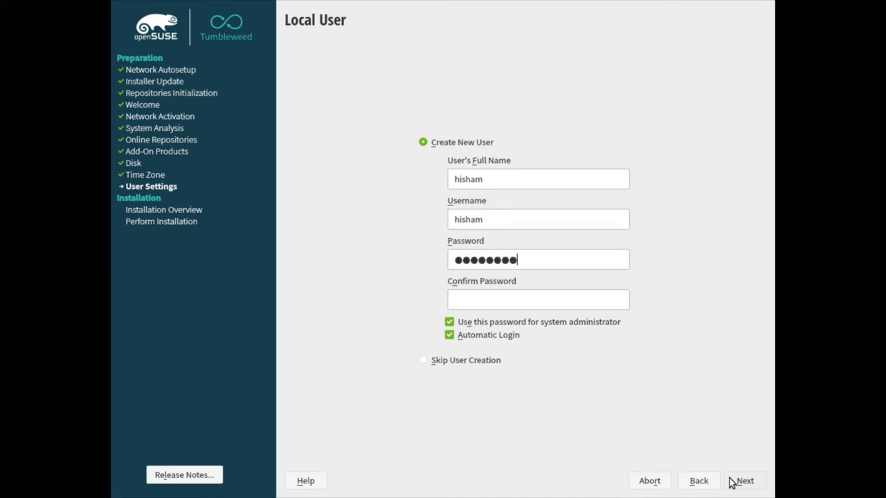
{"action": "key", "text": "Tab"}
{"action": "type", "text": "***********"}
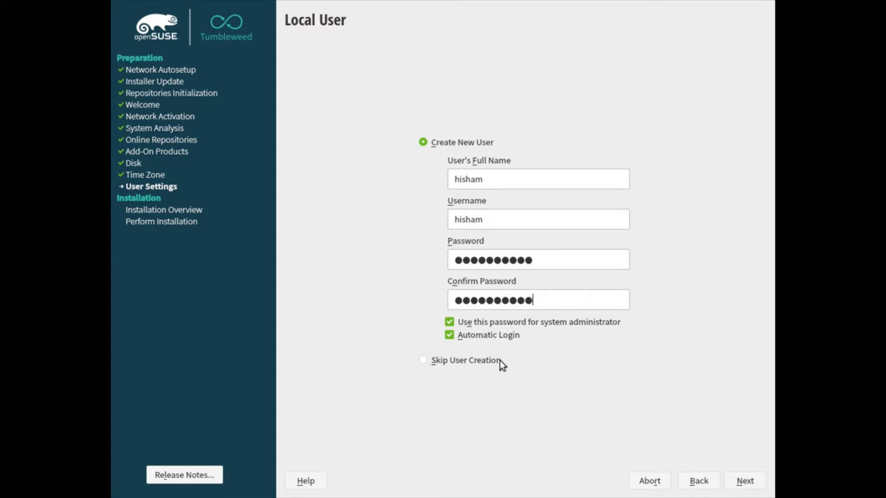
Disable automatic login for the new user, submit the account settings and agree to use the simple password
{"action": "left_click", "coordinate": [450, 337]}
{"action": "left_click", "coordinate": [735, 480]}
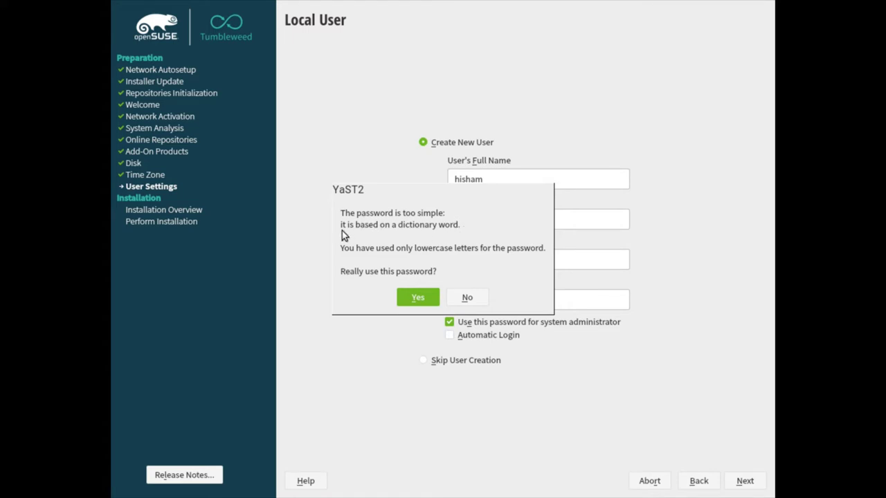
{"action": "left_click", "coordinate": [416, 296]}
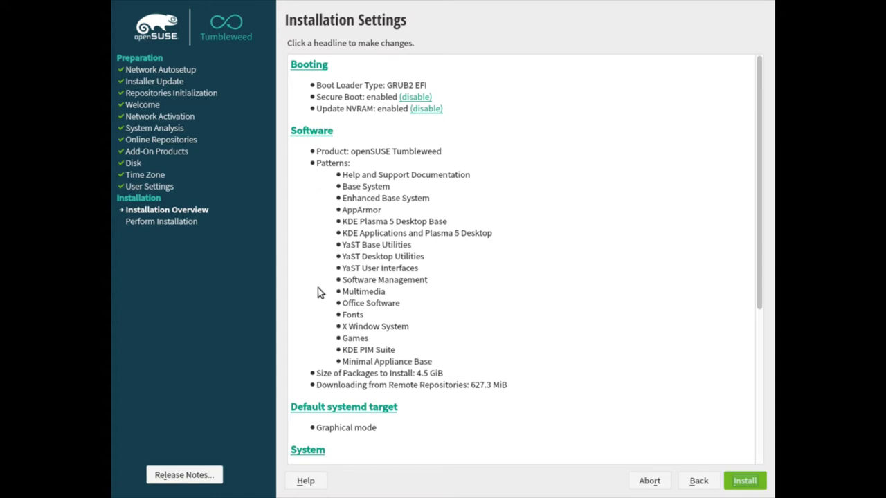
Review the installation settings down to the network configuration, then start and confirm the installation
{"action": "scroll", "coordinate": [329, 411], "scroll_direction": "down", "scroll_amount": 5}
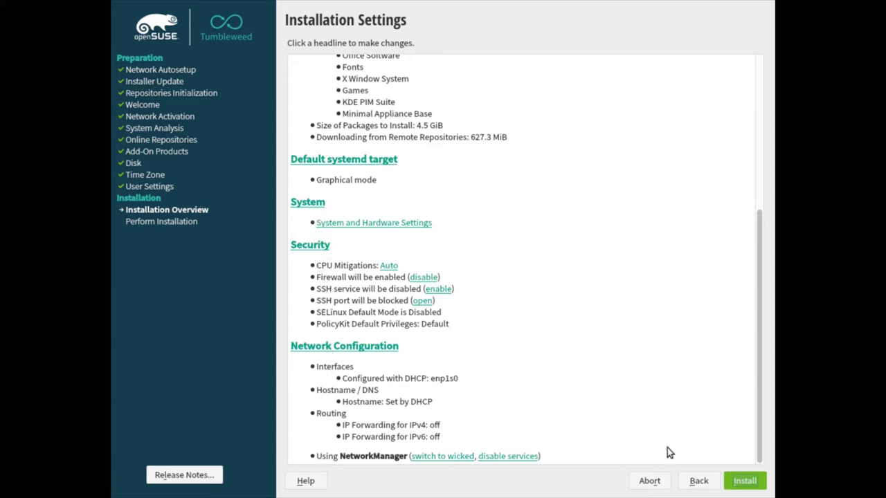
{"action": "left_click", "coordinate": [739, 482]}
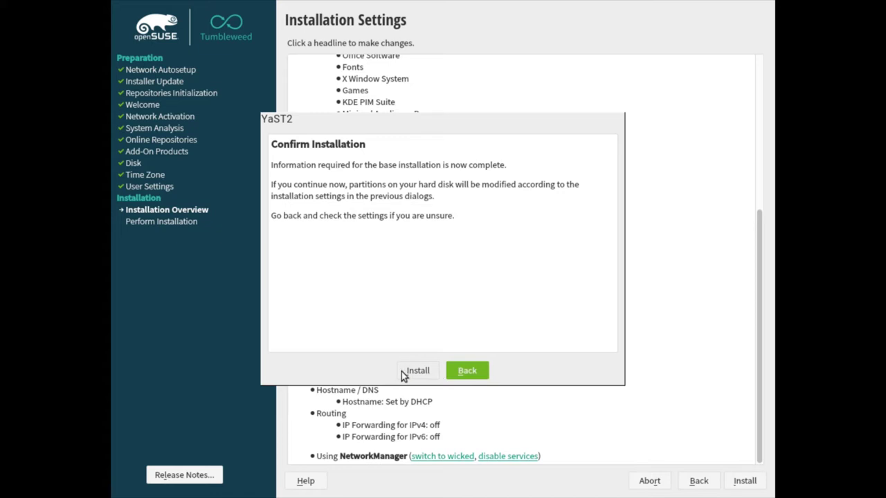
{"action": "left_click", "coordinate": [427, 372]}
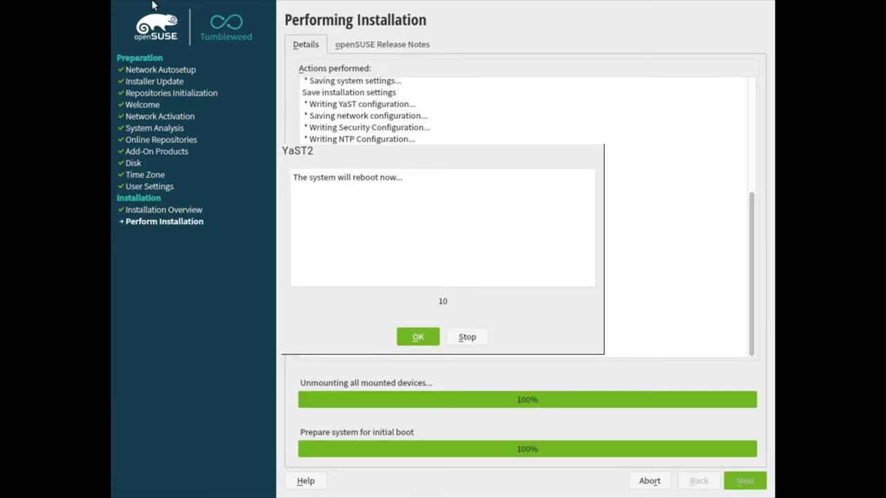
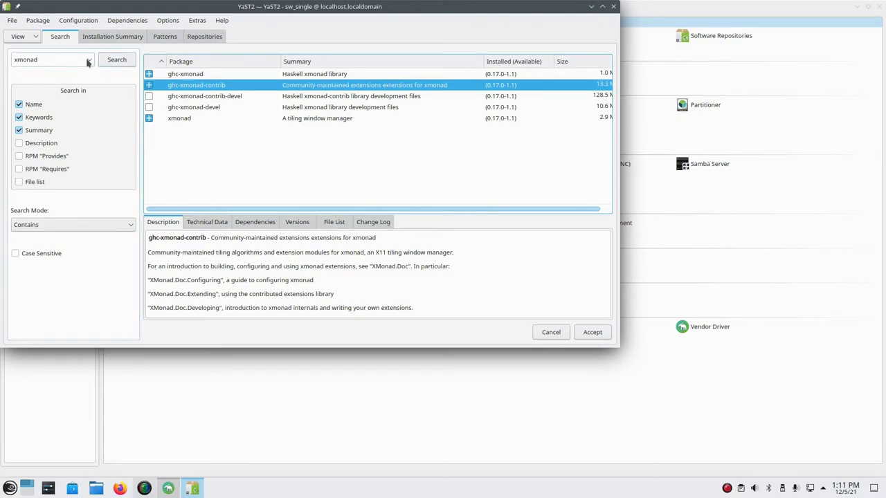
Open the installation summary in YaST software management and look through the packages marked for installation
{"action": "left_click", "coordinate": [113, 36]}
{"action": "scroll", "coordinate": [249, 99], "scroll_direction": "down", "scroll_amount": 3}
{"action": "scroll", "coordinate": [250, 101], "scroll_direction": "down", "scroll_amount": 20}
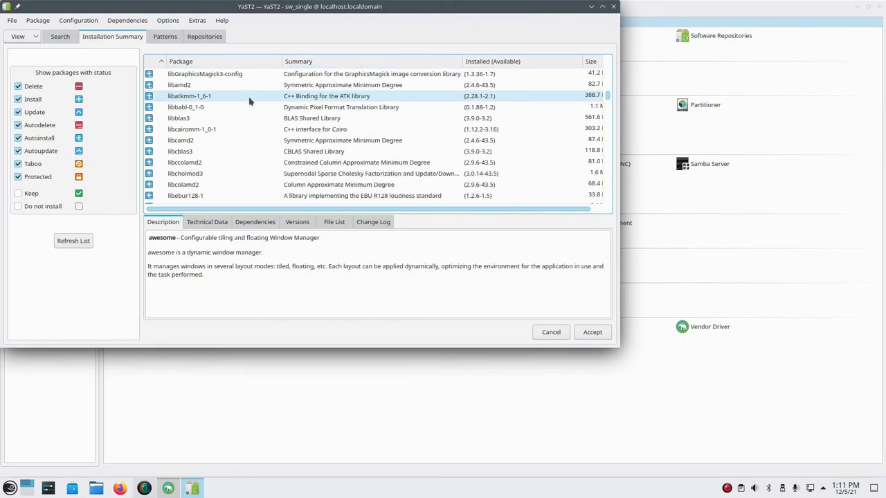
{"action": "scroll", "coordinate": [248, 96], "scroll_direction": "down", "scroll_amount": 15}
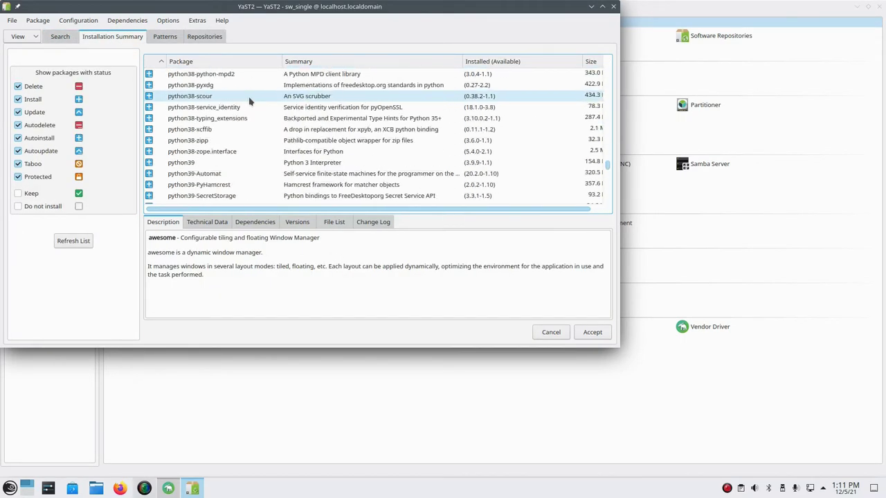
Accept the marked package changes to start their installation
{"action": "left_click", "coordinate": [592, 332]}
{"action": "left_click", "coordinate": [241, 272]}
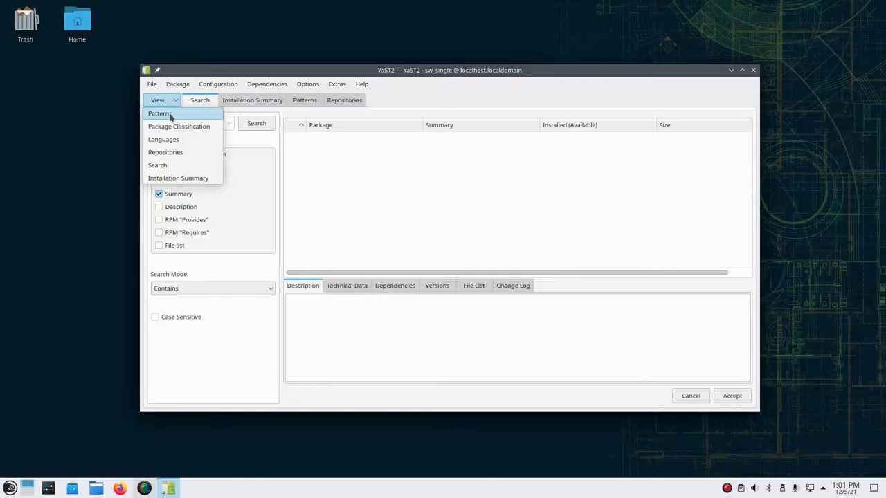
Switch software management to the patterns view, enlarge it and look through the packages of the GNOME Desktop Environment (X11) pattern
{"action": "left_click", "coordinate": [170, 117]}
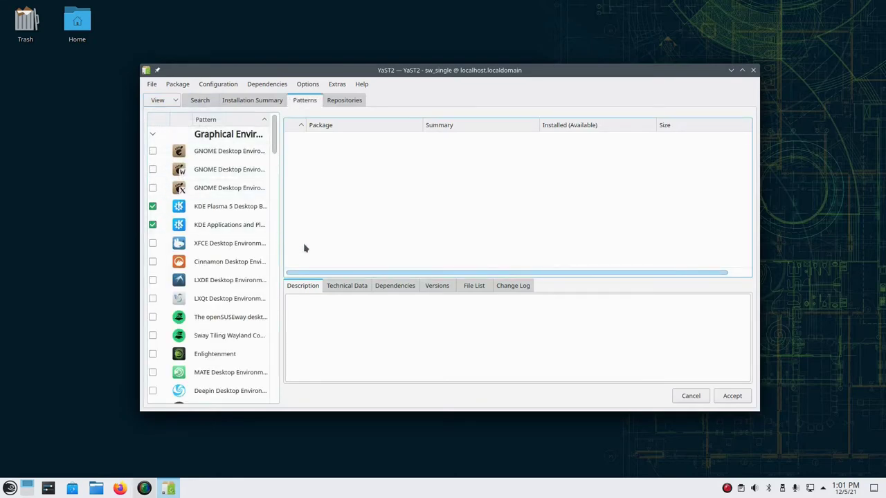
{"action": "double_click", "coordinate": [362, 70]}
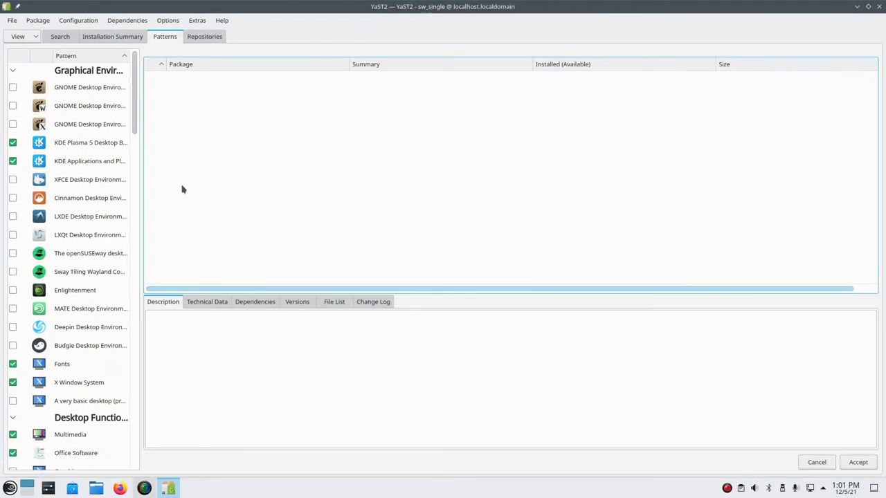
{"action": "left_click_drag", "start_coordinate": [139, 217], "coordinate": [268, 209]}
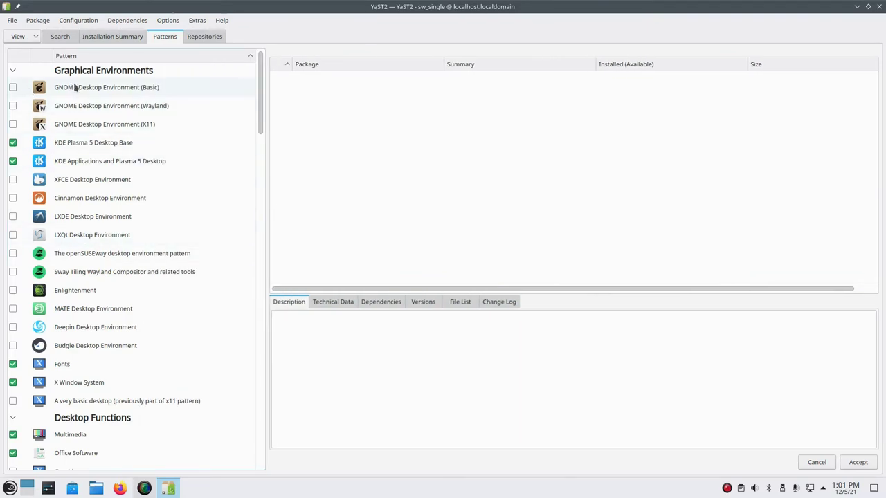
{"action": "left_click", "coordinate": [75, 129]}
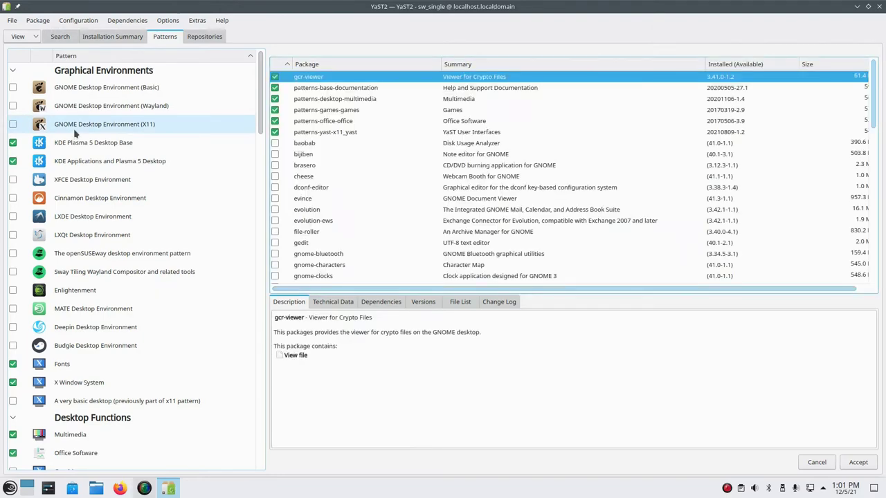
{"action": "scroll", "coordinate": [334, 195], "scroll_direction": "down", "scroll_amount": 15}
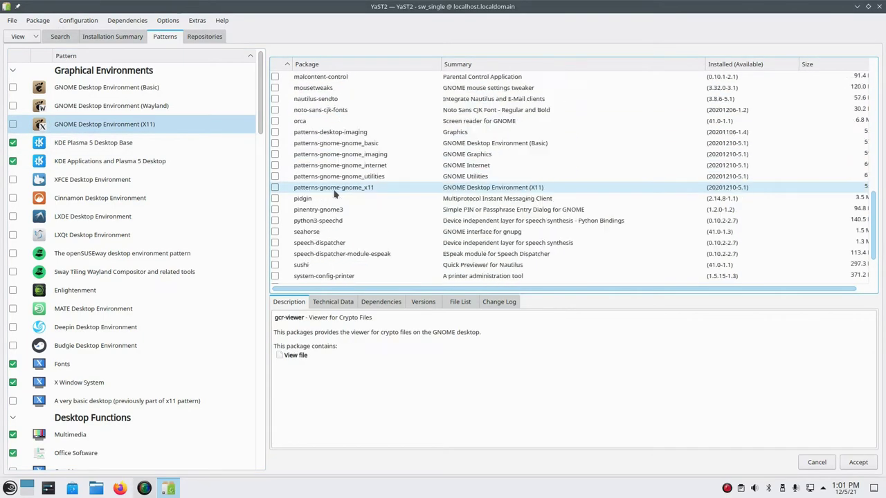
{"action": "scroll", "coordinate": [334, 195], "scroll_direction": "up", "scroll_amount": 15}
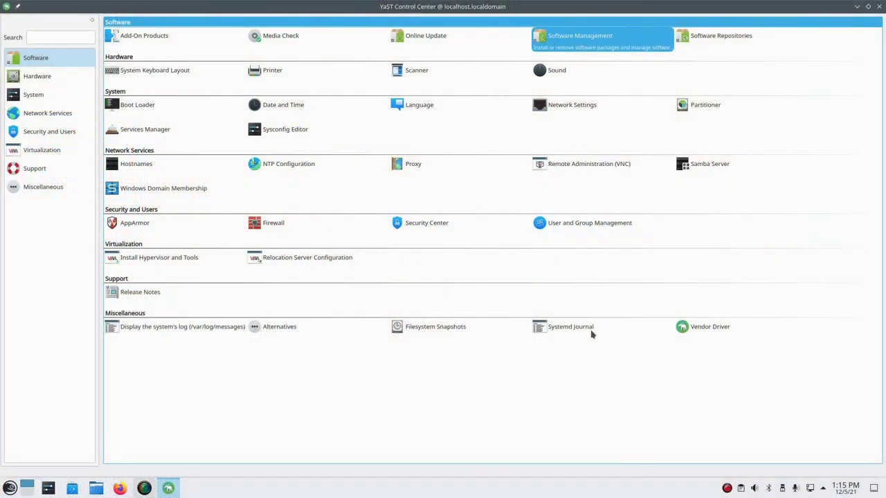
Open the Boot Loader settings and examine the available boot loader types and protective MBR flag choices
{"action": "left_click", "coordinate": [141, 107]}
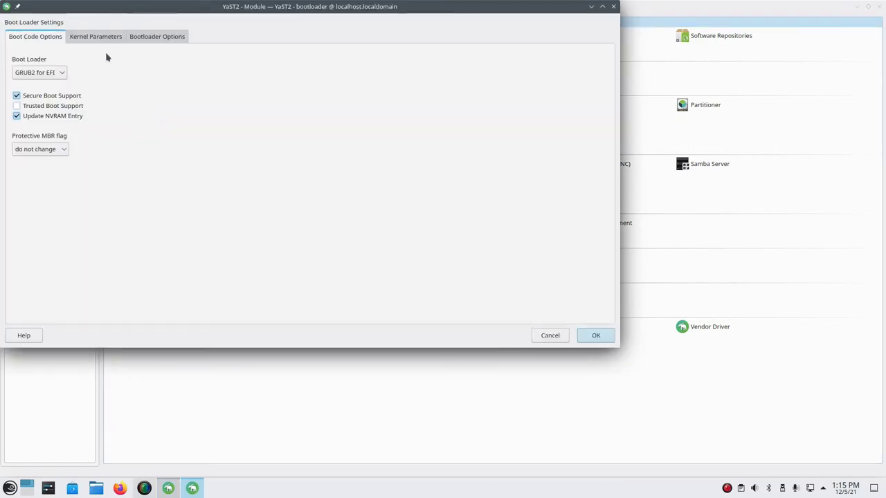
{"action": "left_click", "coordinate": [59, 72]}
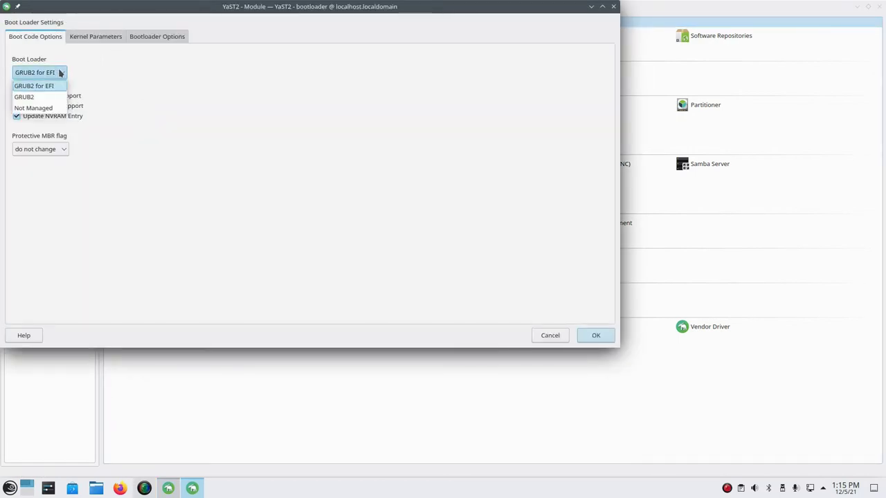
{"action": "left_click", "coordinate": [60, 72]}
{"action": "left_click", "coordinate": [51, 151]}
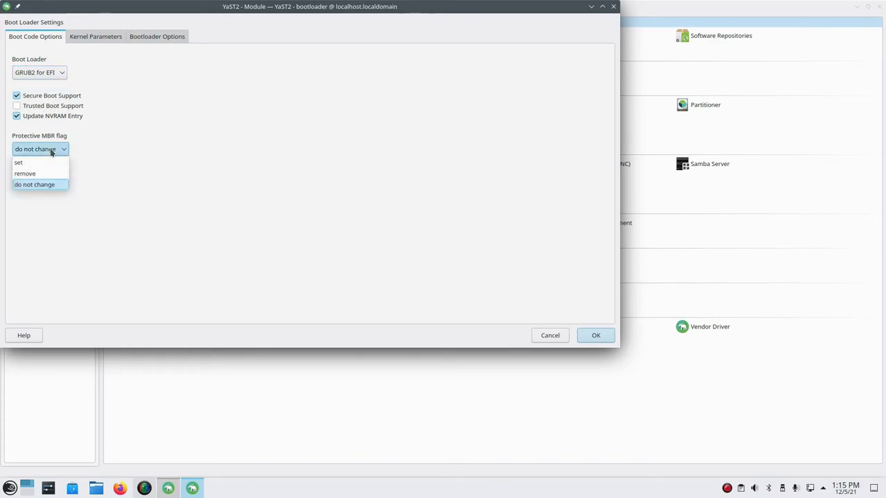
{"action": "left_click", "coordinate": [51, 151]}
Examine the boot loader's kernel parameters, including the CPU mitigations and console resolution choices
{"action": "left_click", "coordinate": [106, 39]}
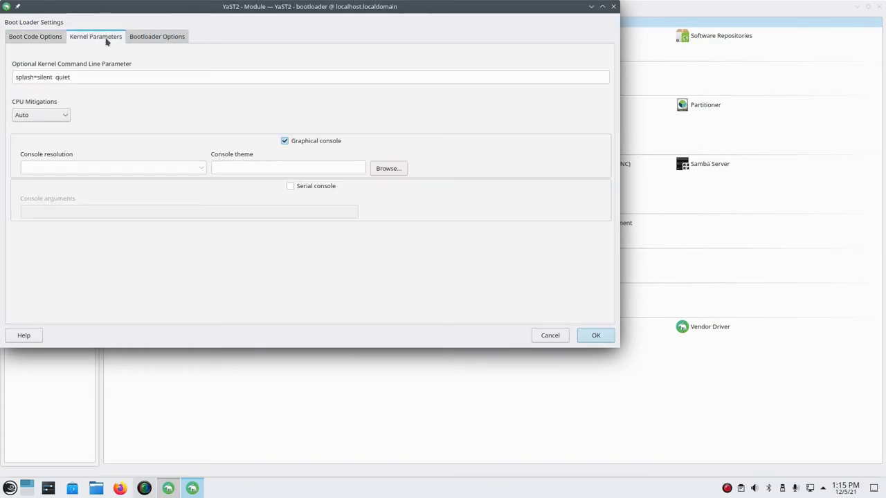
{"action": "left_click", "coordinate": [61, 115]}
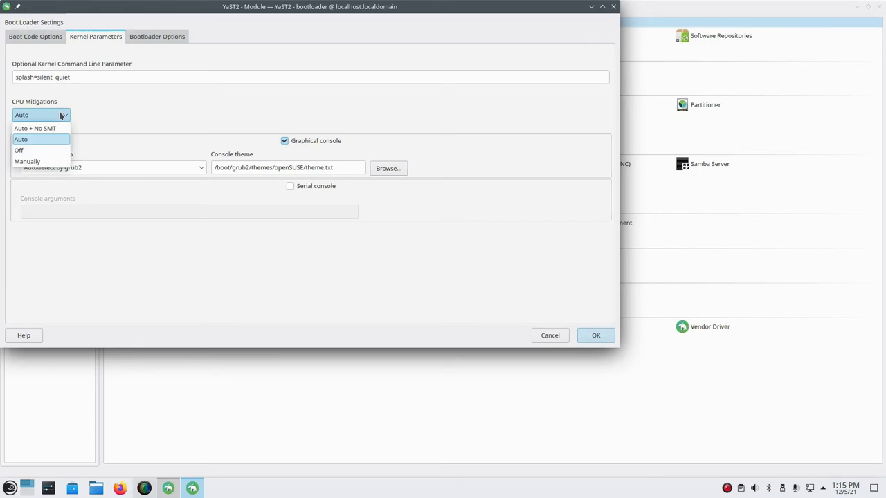
{"action": "left_click", "coordinate": [60, 115]}
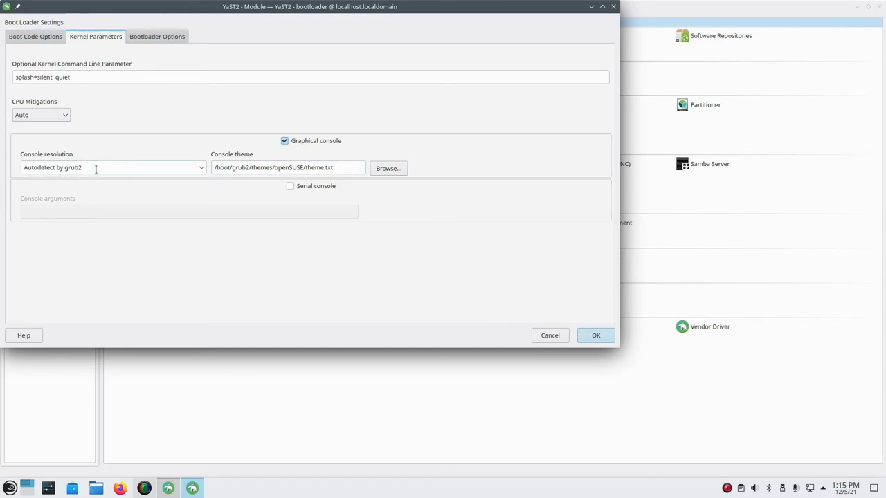
{"action": "left_click", "coordinate": [200, 173]}
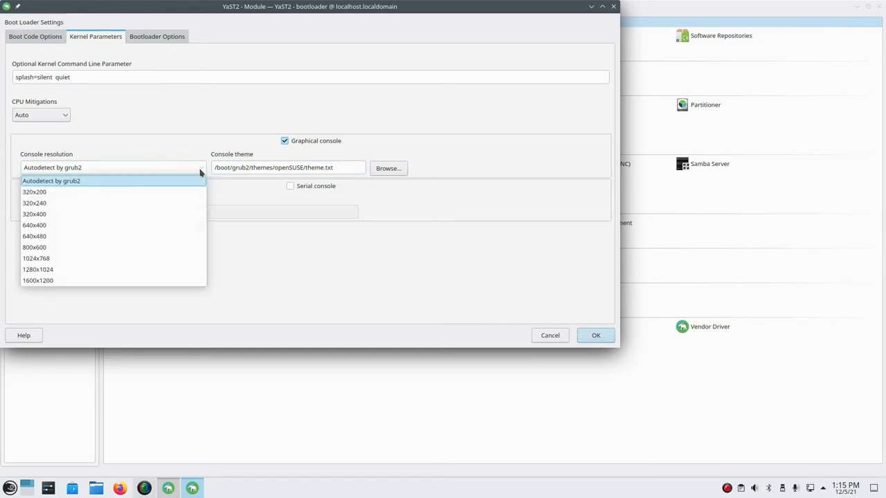
{"action": "left_click", "coordinate": [200, 172]}
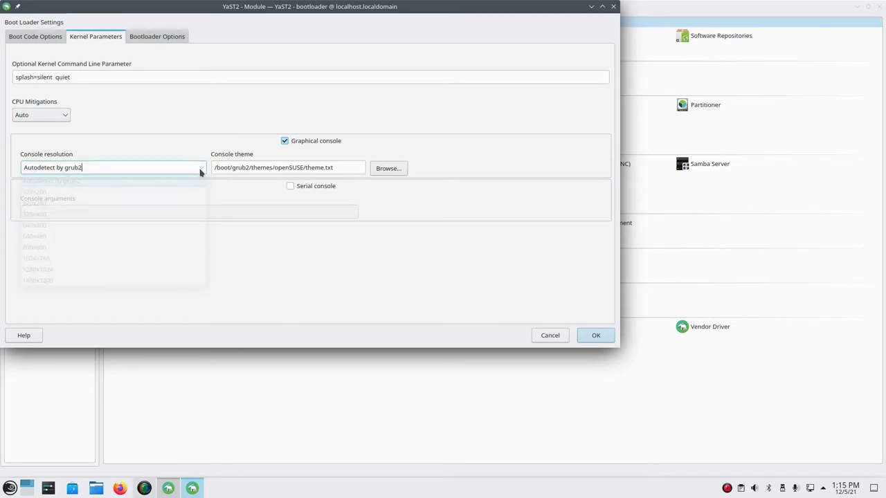
Review the bootloader timeout, default boot section, foreign OS probing and hidden menu options, then leave the boot loader settings without saving
{"action": "left_click", "coordinate": [168, 38]}
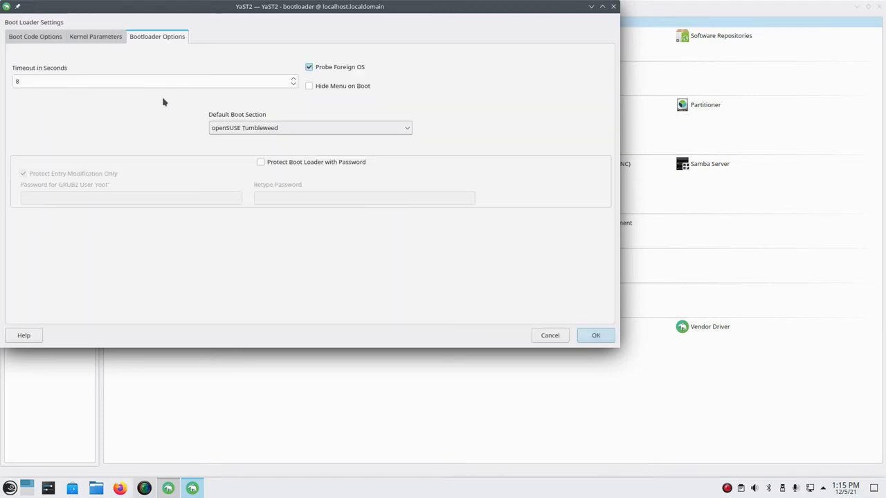
{"action": "left_click", "coordinate": [278, 129]}
{"action": "left_click", "coordinate": [263, 141]}
{"action": "left_click", "coordinate": [34, 83]}
{"action": "left_click", "coordinate": [330, 70]}
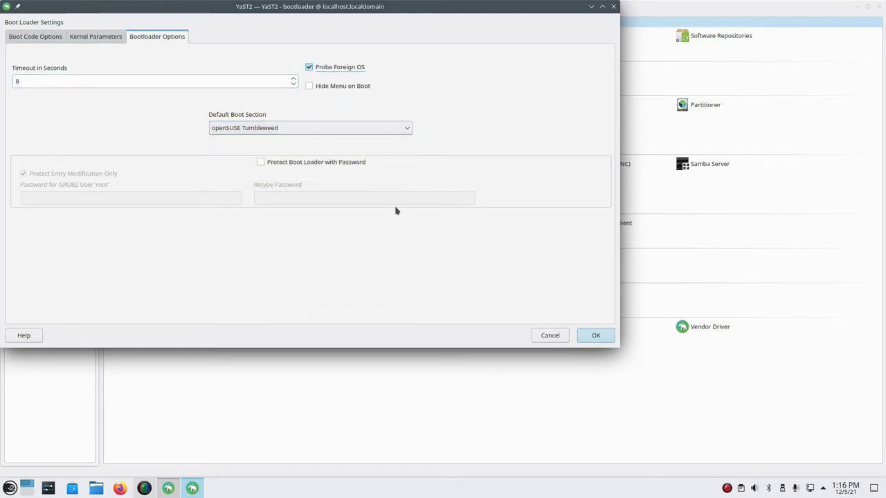
{"action": "left_click", "coordinate": [331, 88]}
{"action": "left_click", "coordinate": [550, 335]}
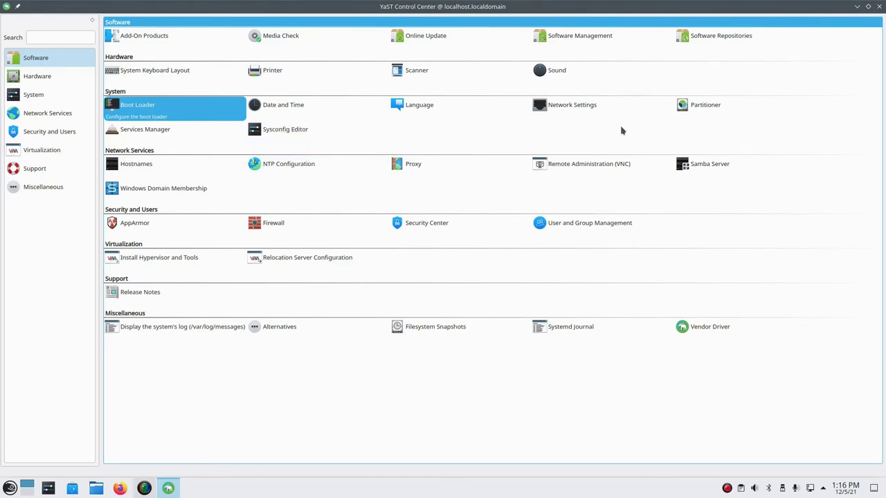
Open the Partitioner and examine the device graphs for both the planned devices and the current system devices
{"action": "left_click", "coordinate": [702, 105]}
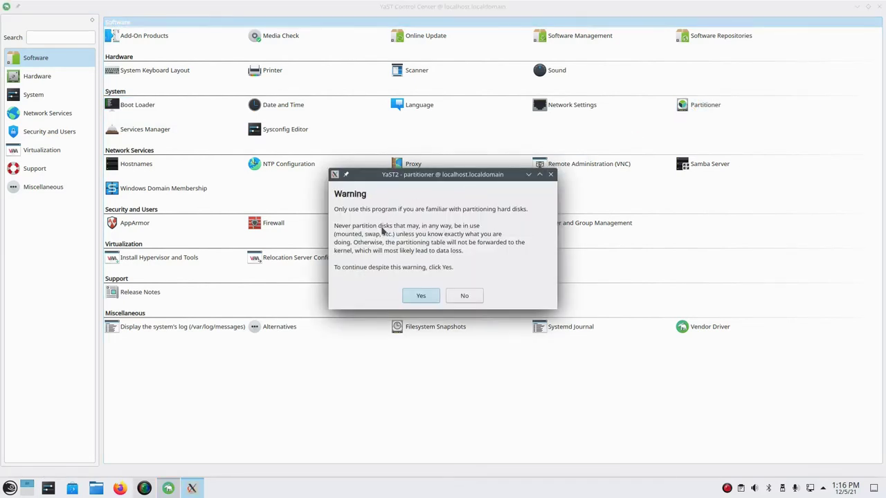
{"action": "left_click", "coordinate": [412, 298]}
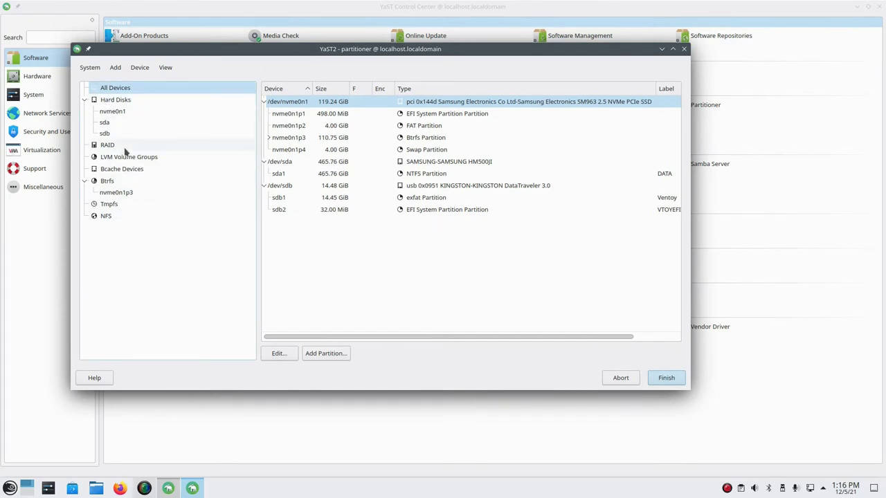
{"action": "left_click", "coordinate": [166, 68]}
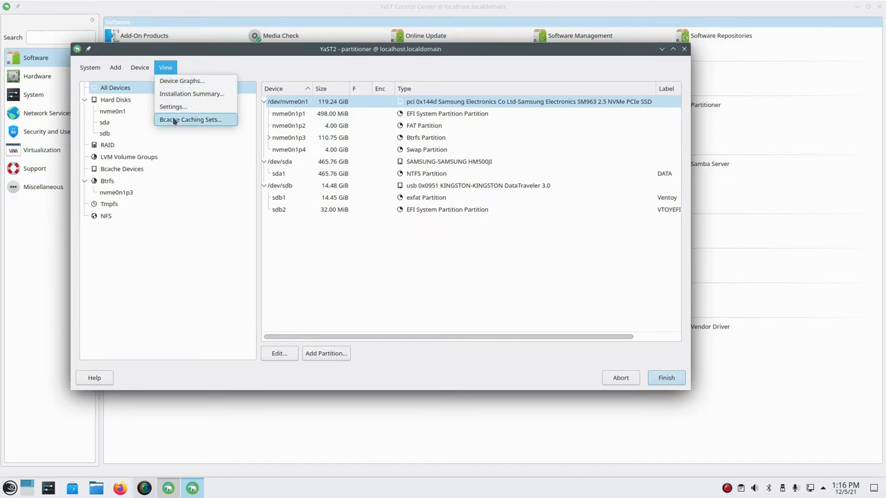
{"action": "left_click", "coordinate": [178, 80]}
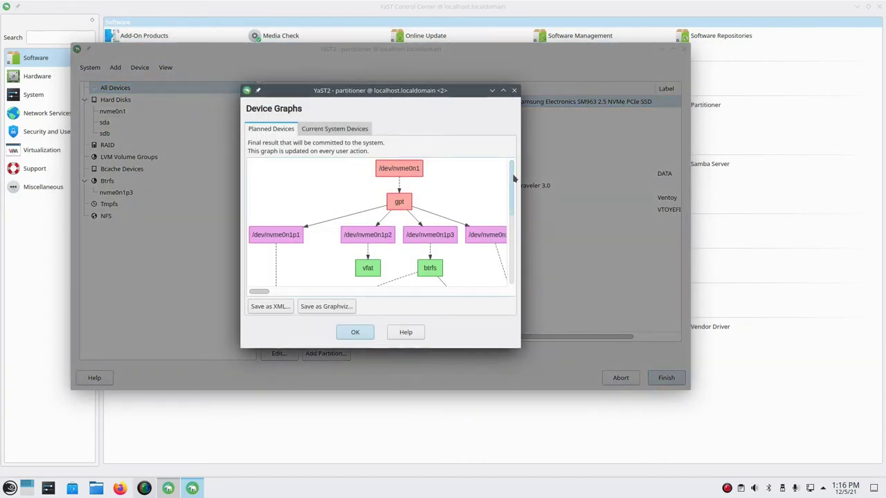
{"action": "mouse_move", "coordinate": [512, 176]}
{"action": "left_mouse_down"}
{"action": "mouse_move", "coordinate": [508, 230]}
{"action": "mouse_move", "coordinate": [498, 170]}
{"action": "left_mouse_up"}
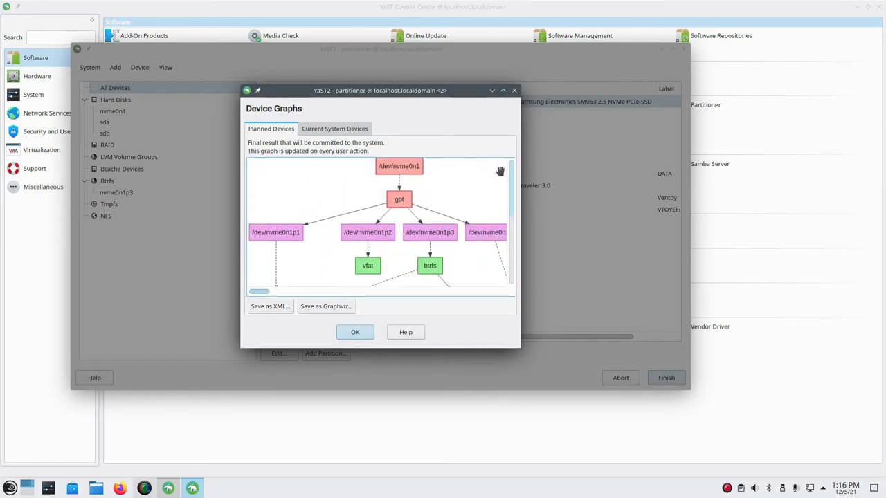
{"action": "left_click", "coordinate": [331, 129]}
{"action": "mouse_move", "coordinate": [509, 172]}
{"action": "left_mouse_down"}
{"action": "mouse_move", "coordinate": [506, 252]}
{"action": "mouse_move", "coordinate": [499, 168]}
{"action": "left_mouse_up"}
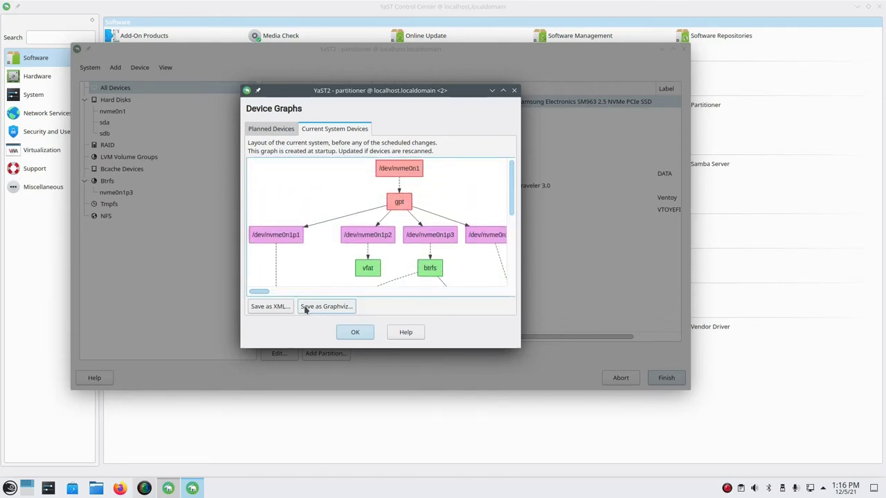
{"action": "left_click", "coordinate": [513, 91]}
Look over the Partitioner's system configuration options and abort it without applying changes
{"action": "left_click", "coordinate": [92, 67]}
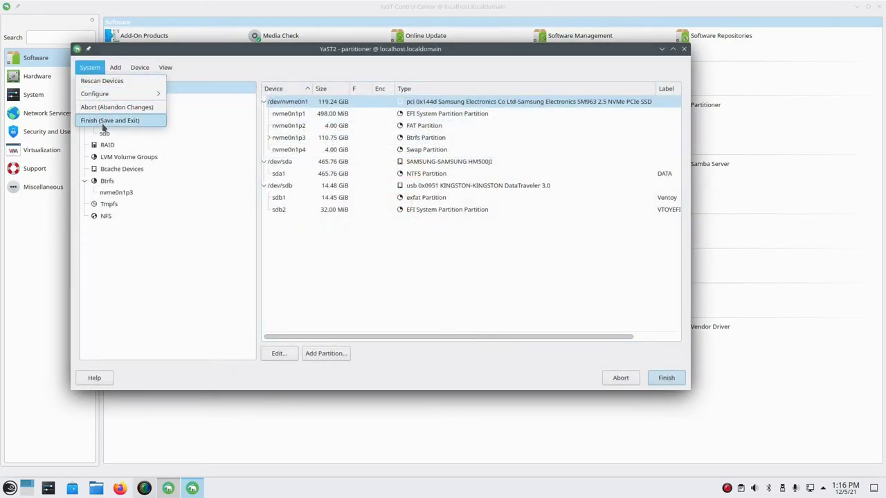
{"action": "mouse_move", "coordinate": [104, 96]}
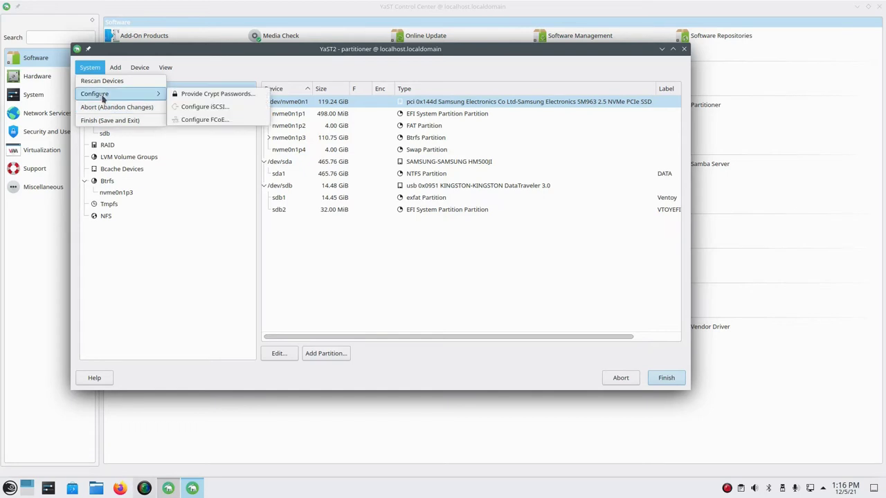
{"action": "left_click", "coordinate": [611, 381]}
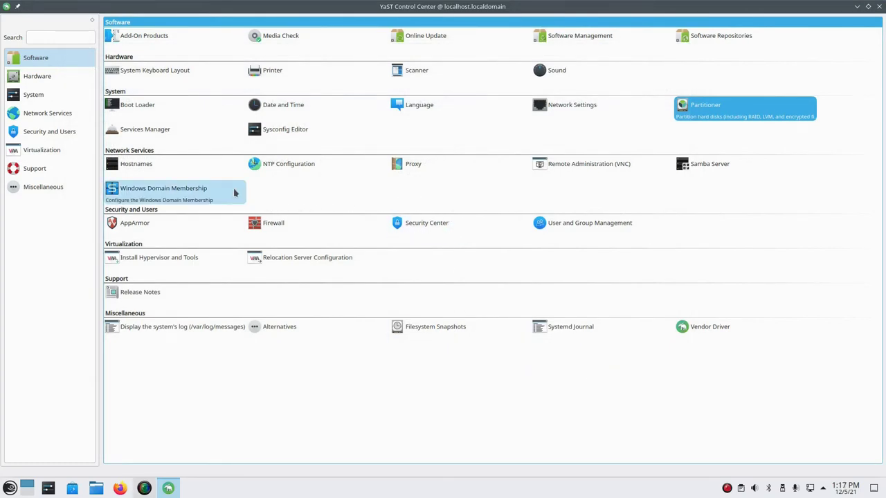
Open the Hostnames configuration, inspect the forms for adding a host and editing the 127.0.0.1 entry, and cancel without changes
{"action": "left_click", "coordinate": [158, 169]}
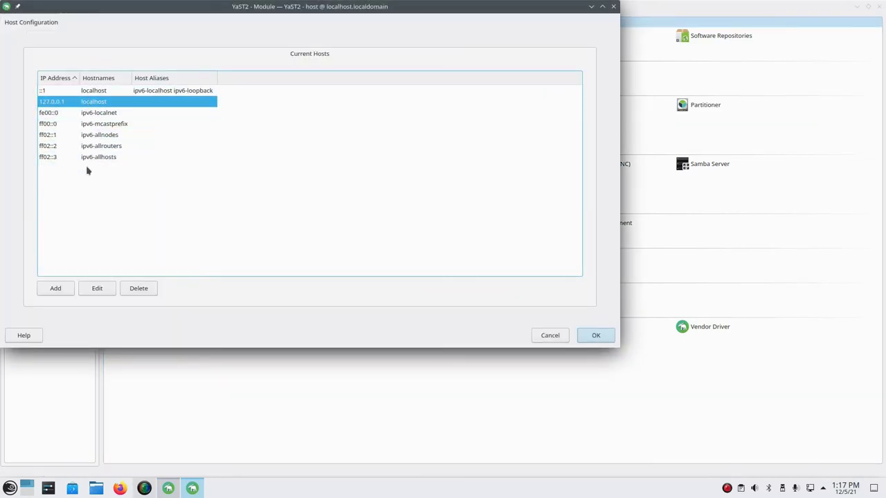
{"action": "left_click", "coordinate": [55, 289]}
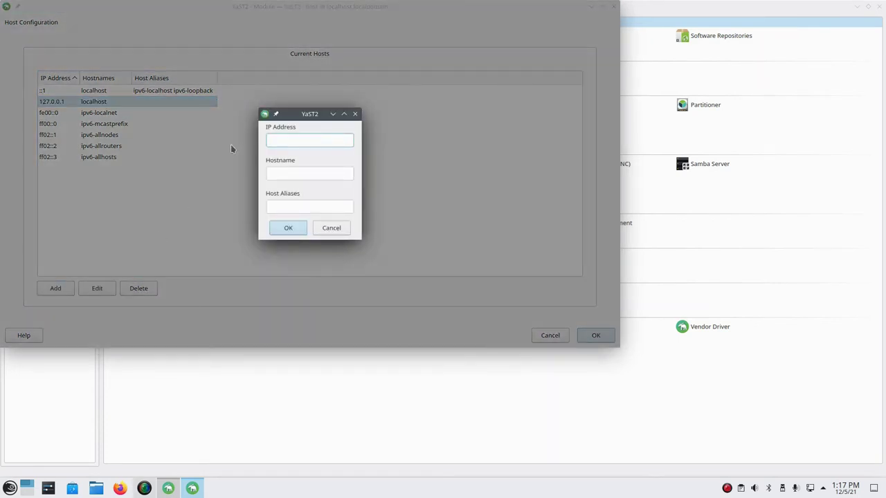
{"action": "left_click", "coordinate": [334, 228]}
{"action": "left_click", "coordinate": [98, 289]}
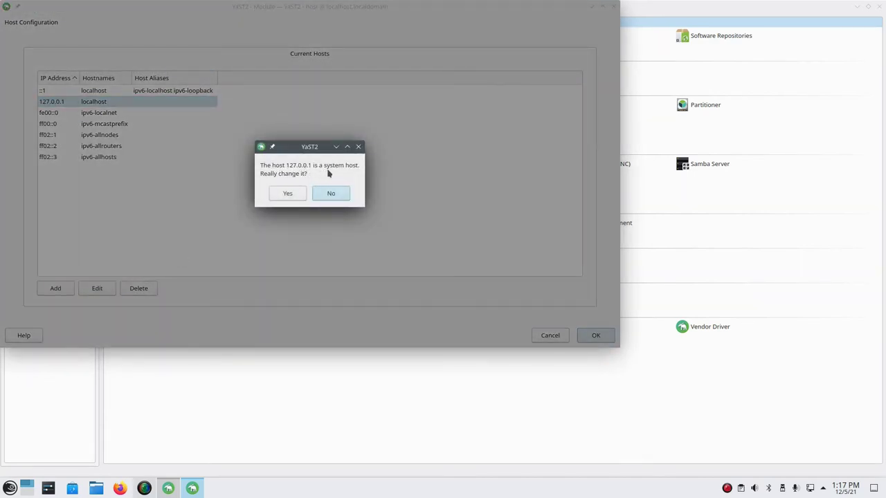
{"action": "left_click", "coordinate": [298, 194]}
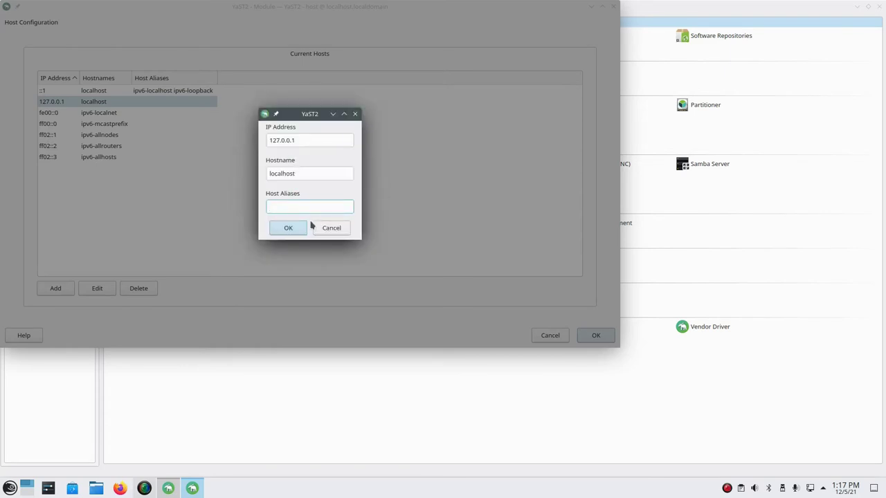
{"action": "left_click", "coordinate": [337, 228]}
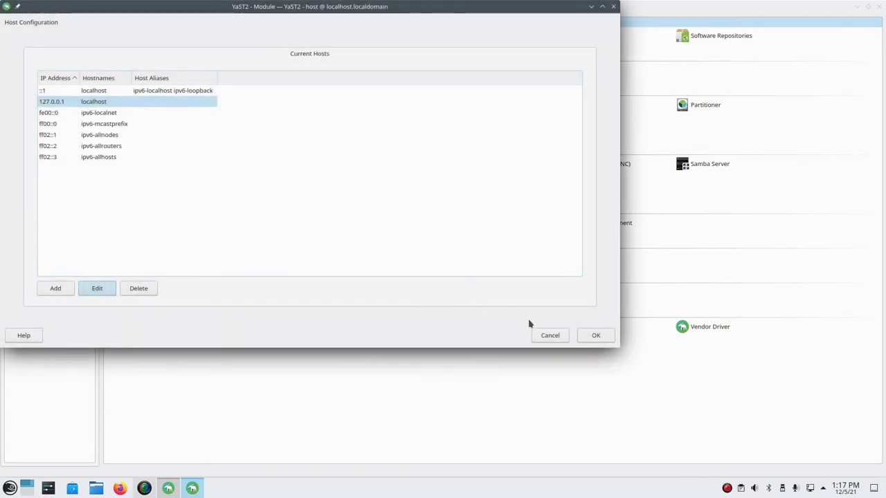
{"action": "left_click", "coordinate": [545, 335]}
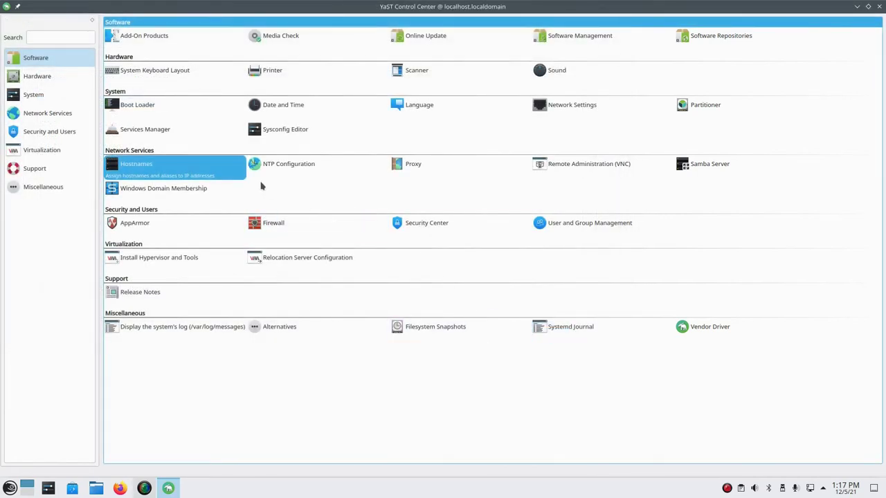
Open the NTP Configuration, check the available configuration sources, and leave it without saving
{"action": "left_click", "coordinate": [281, 169]}
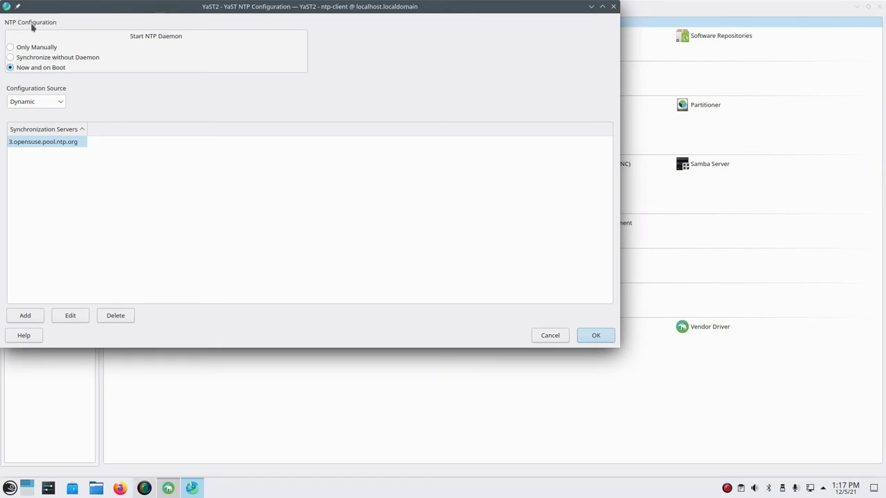
{"action": "left_click", "coordinate": [63, 102]}
{"action": "left_click", "coordinate": [65, 110]}
{"action": "left_click", "coordinate": [546, 337]}
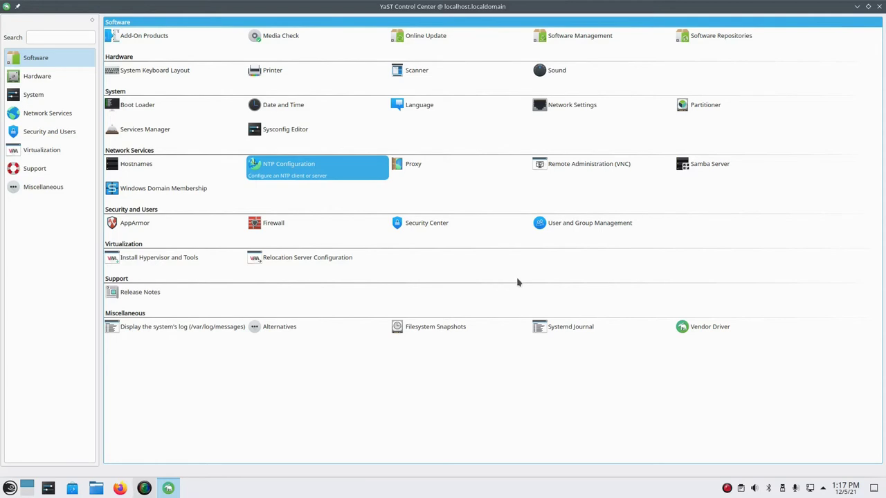
Open the Samba Server configuration with workgroup WORKGROUP, look through its shares, identity, trusted domains and LDAP settings, and abort without saving
{"action": "left_click", "coordinate": [712, 173]}
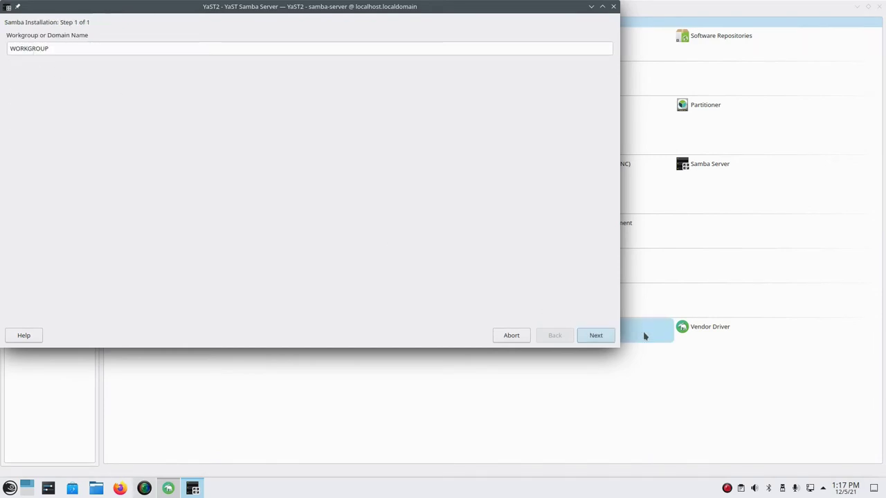
{"action": "left_click", "coordinate": [599, 336]}
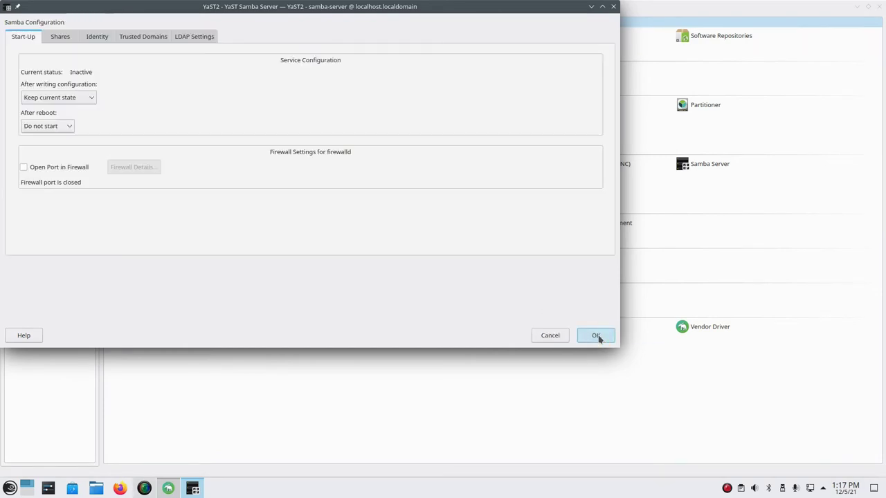
{"action": "left_click", "coordinate": [62, 43]}
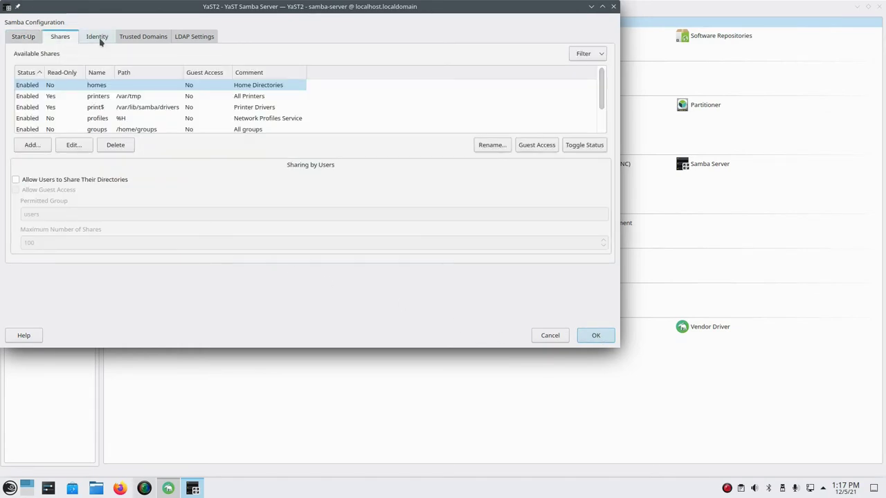
{"action": "left_click", "coordinate": [98, 39]}
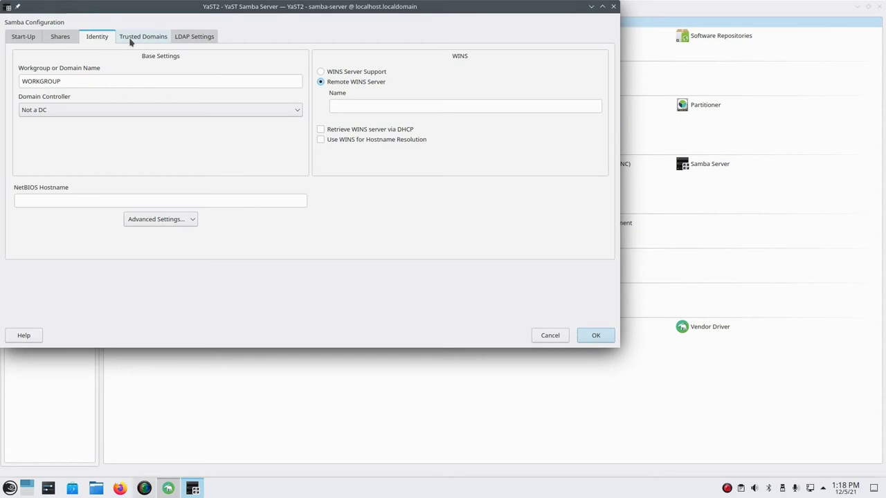
{"action": "left_click", "coordinate": [130, 40]}
{"action": "left_click", "coordinate": [190, 39]}
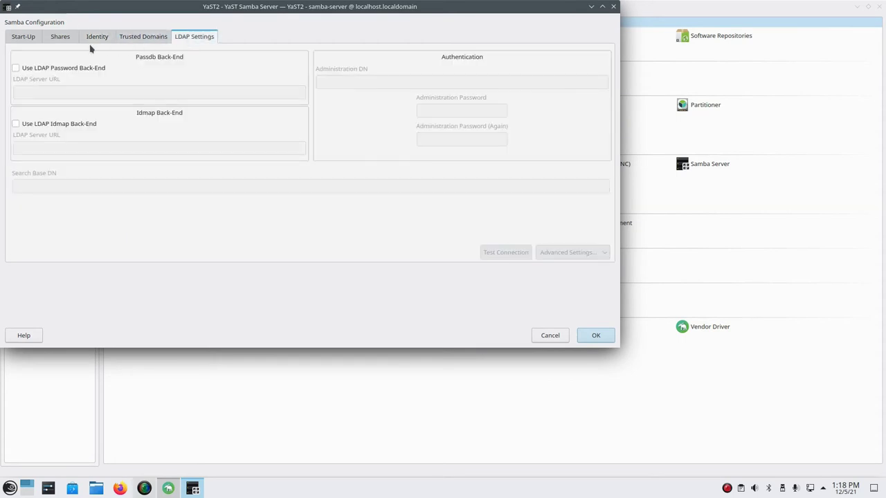
{"action": "left_click", "coordinate": [539, 337]}
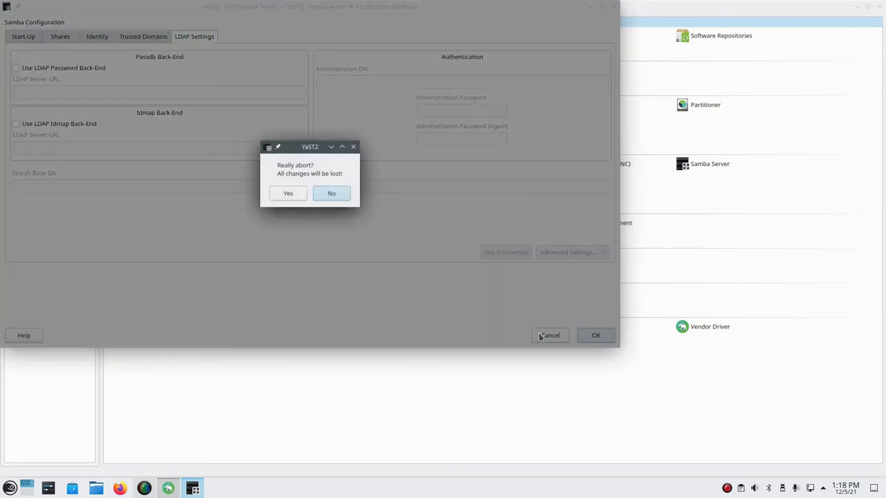
{"action": "left_click", "coordinate": [288, 195]}
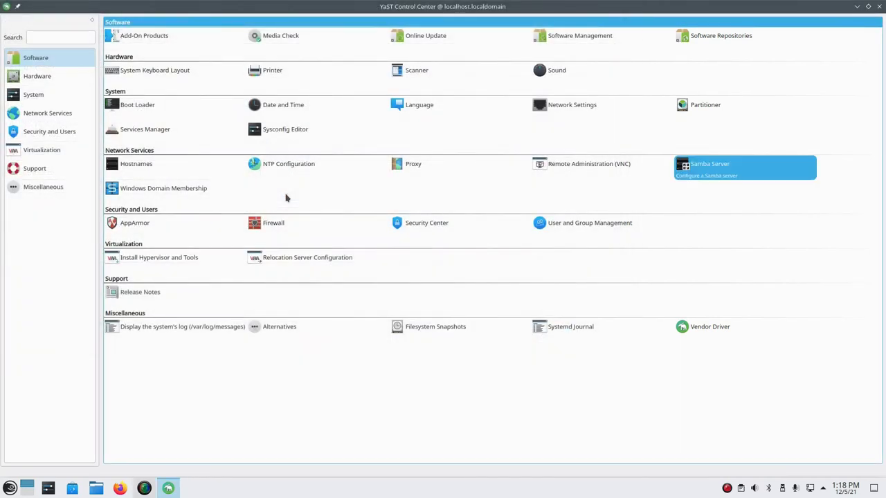
Open the Firewall configuration, check the service options for after reboot and after writing the configuration, and leave it unchanged
{"action": "left_click", "coordinate": [281, 234]}
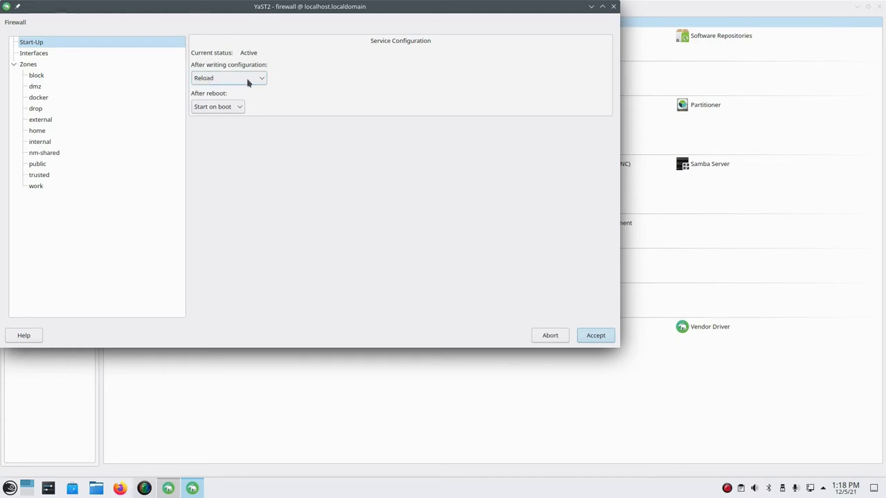
{"action": "left_click", "coordinate": [239, 108]}
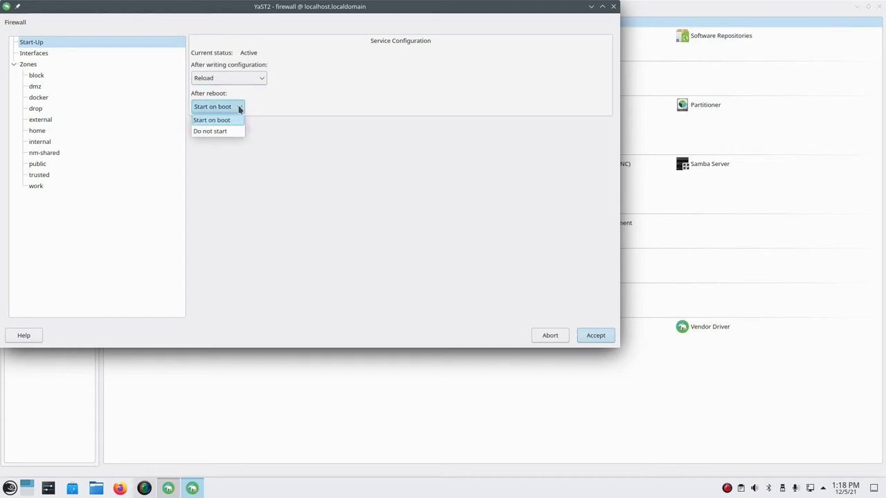
{"action": "left_click", "coordinate": [239, 108]}
{"action": "left_click", "coordinate": [259, 83]}
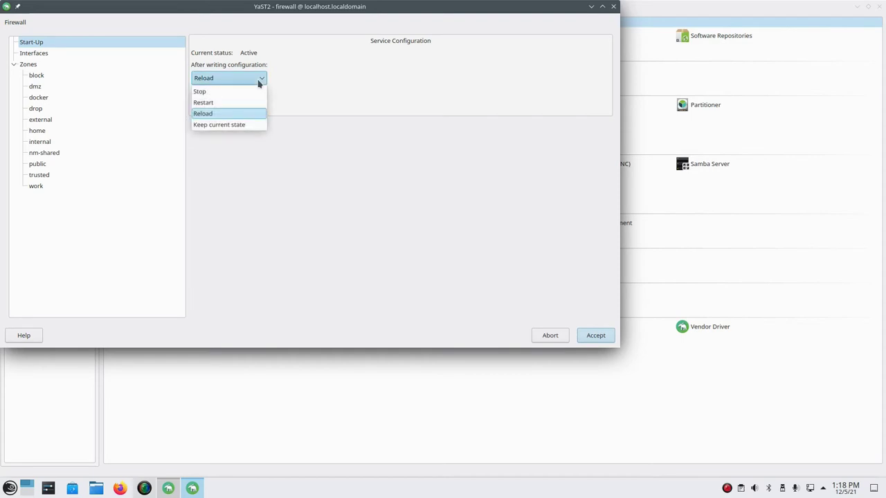
{"action": "left_click", "coordinate": [259, 83]}
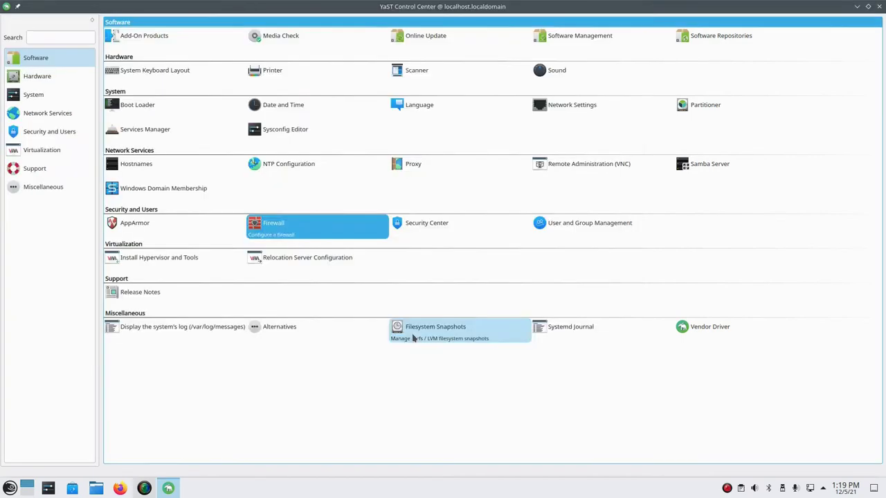
Open Filesystem Snapshots, review the snapshot list and the new-snapshot form with its cleanup algorithms, and close without creating one
{"action": "left_click", "coordinate": [411, 333]}
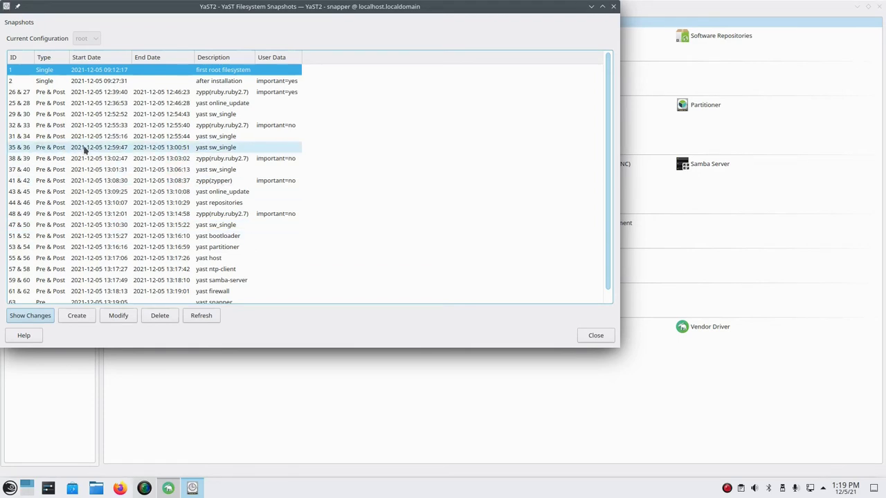
{"action": "scroll", "coordinate": [84, 150], "scroll_direction": "down", "scroll_amount": 1}
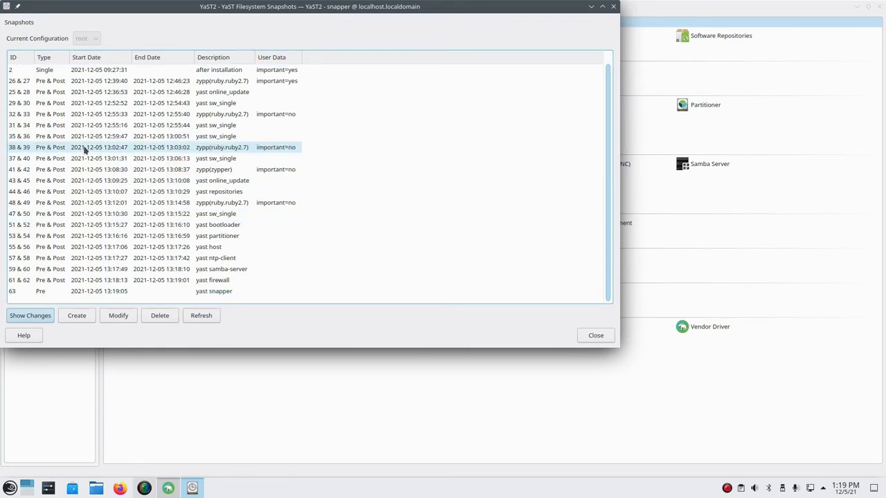
{"action": "left_click", "coordinate": [77, 317]}
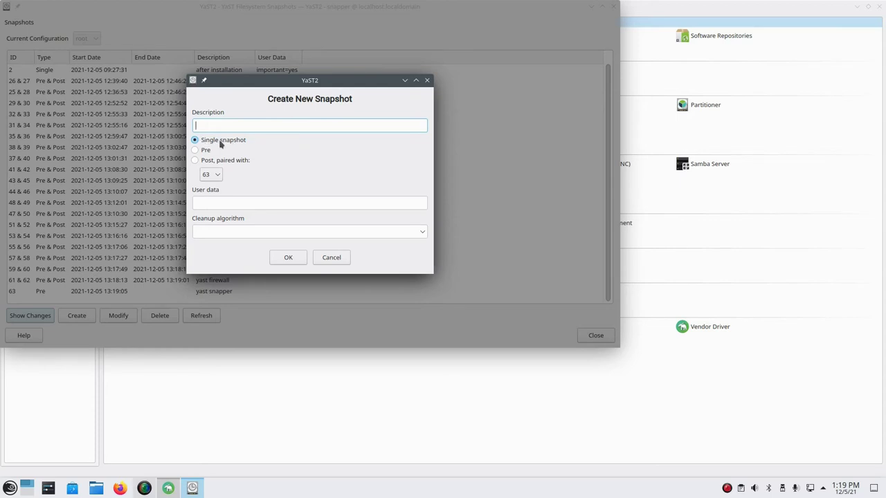
{"action": "left_click", "coordinate": [218, 175]}
{"action": "left_click", "coordinate": [220, 181]}
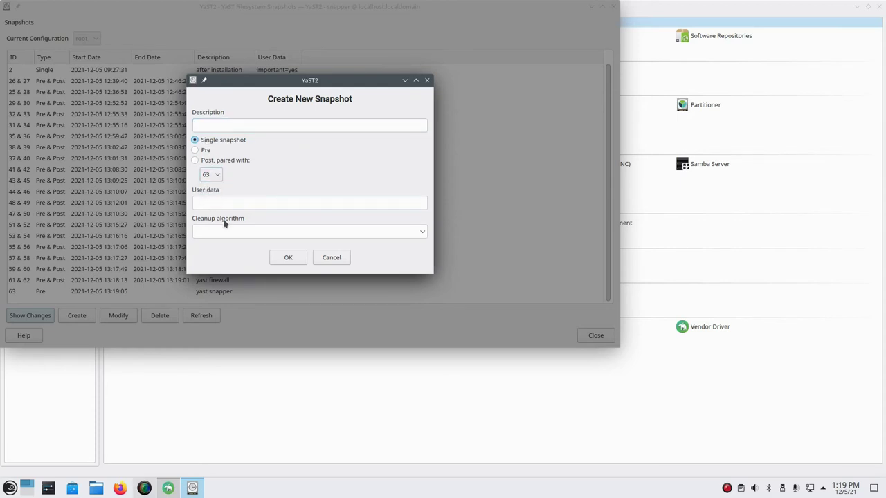
{"action": "left_click", "coordinate": [421, 237]}
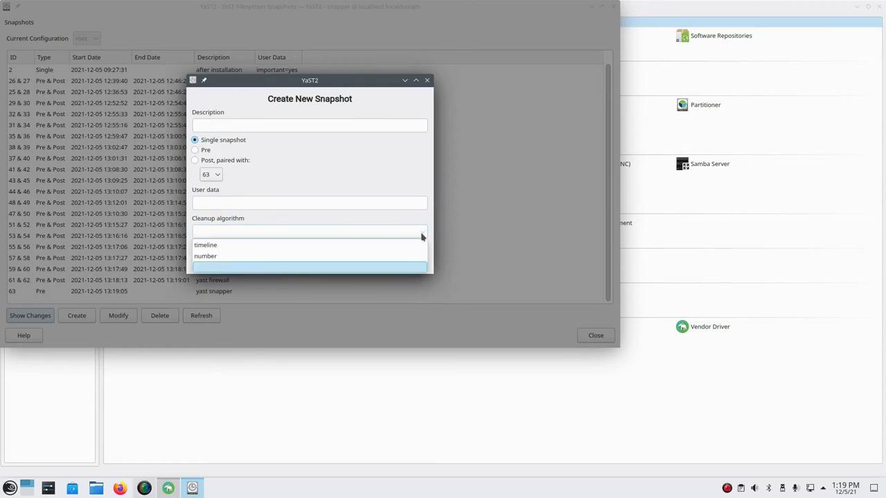
{"action": "left_click", "coordinate": [421, 237]}
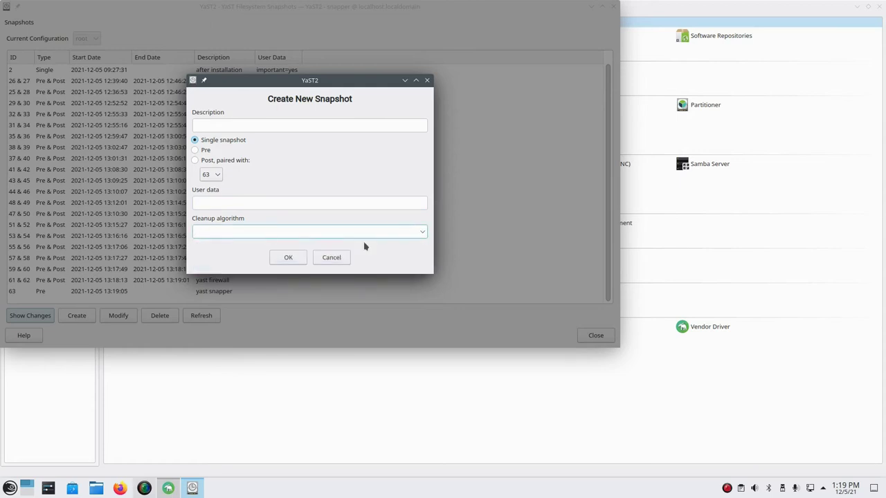
{"action": "left_click", "coordinate": [348, 258]}
{"action": "left_click", "coordinate": [589, 335]}
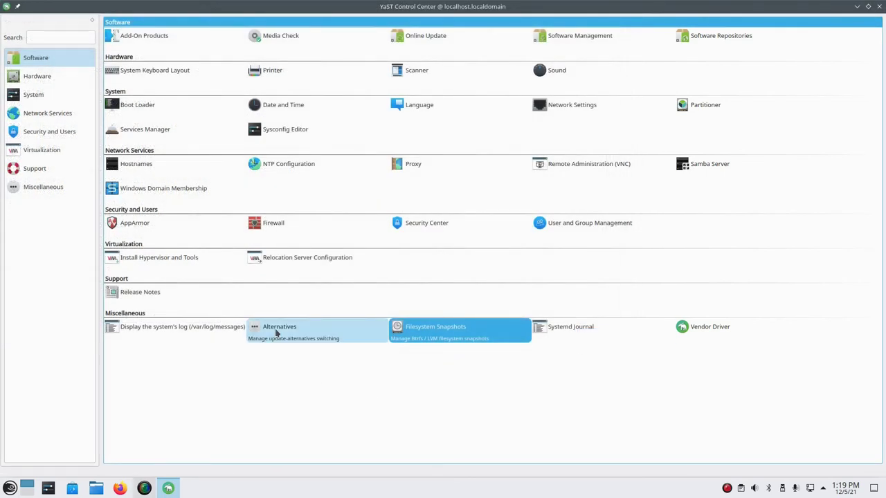
Set the default-displaymanager alternative to /usr/lib/X11/displaymanagers/lightdm, and quit Alternatives discarding the change
{"action": "double_click", "coordinate": [276, 331]}
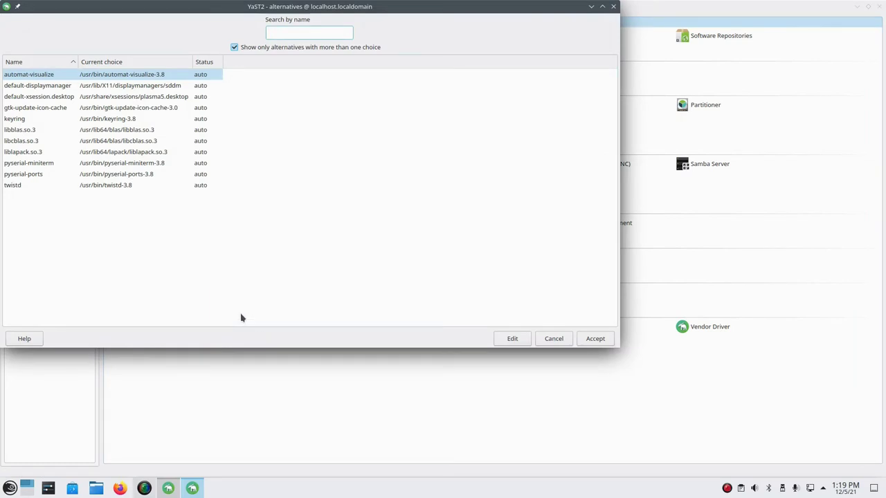
{"action": "left_click", "coordinate": [29, 86]}
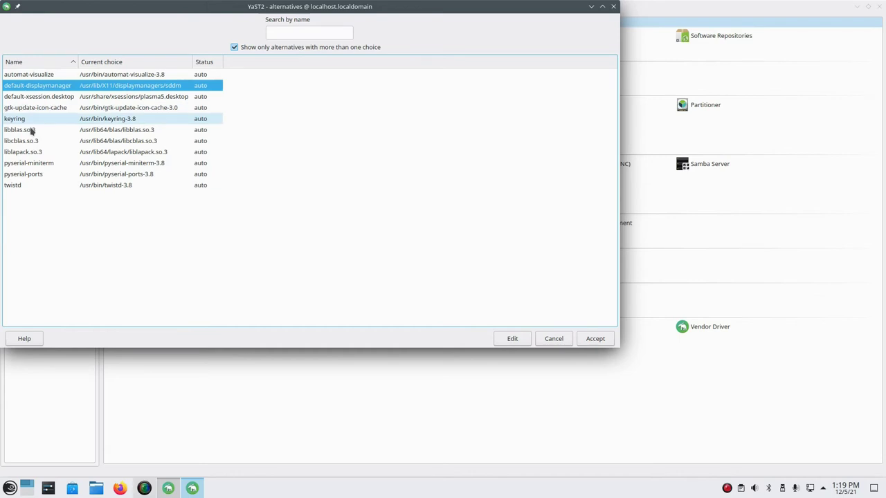
{"action": "left_click", "coordinate": [512, 339]}
{"action": "scroll", "coordinate": [255, 160], "scroll_direction": "up", "scroll_amount": 1}
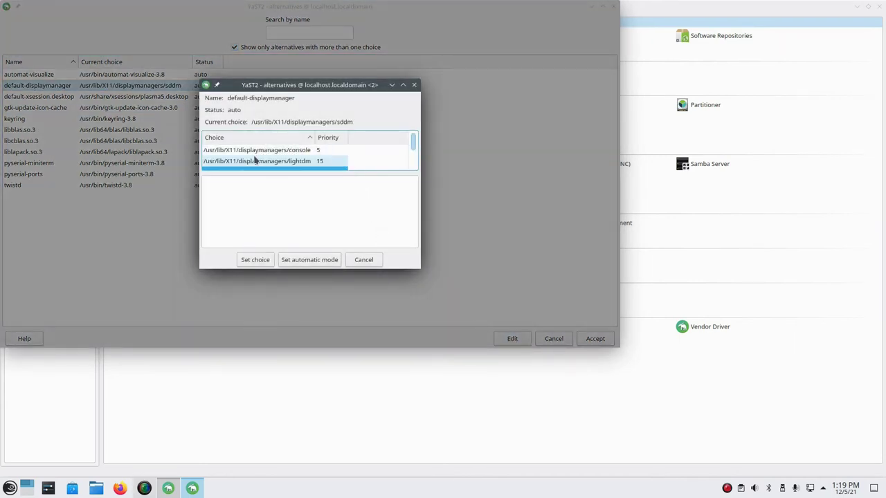
{"action": "scroll", "coordinate": [255, 159], "scroll_direction": "down", "scroll_amount": 1}
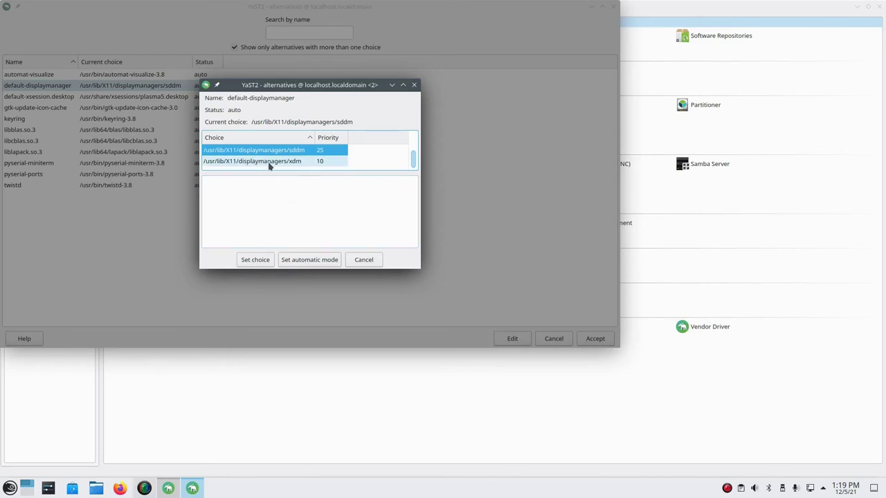
{"action": "scroll", "coordinate": [270, 164], "scroll_direction": "up", "scroll_amount": 1}
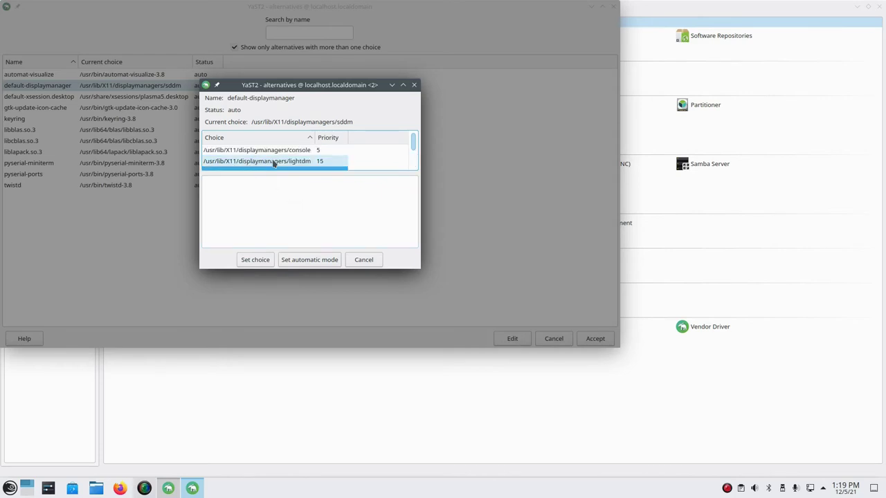
{"action": "left_click", "coordinate": [272, 163]}
{"action": "left_click", "coordinate": [264, 260]}
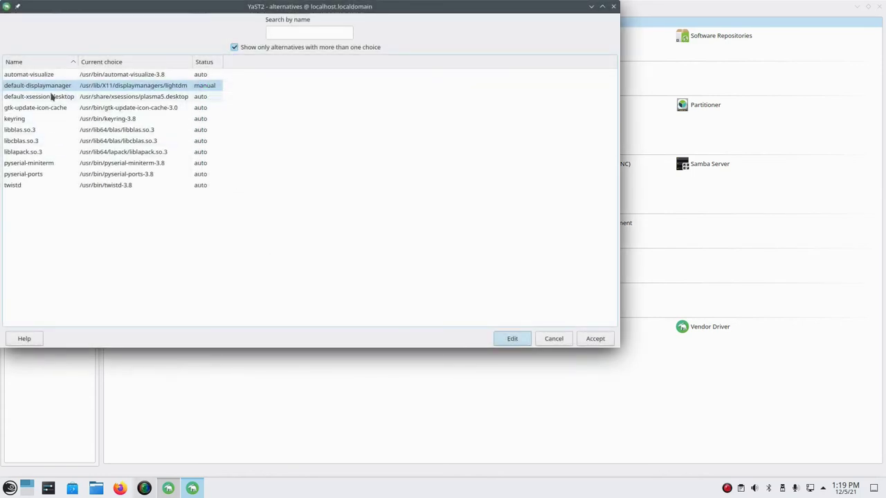
{"action": "left_click", "coordinate": [568, 343]}
{"action": "left_click", "coordinate": [287, 197]}
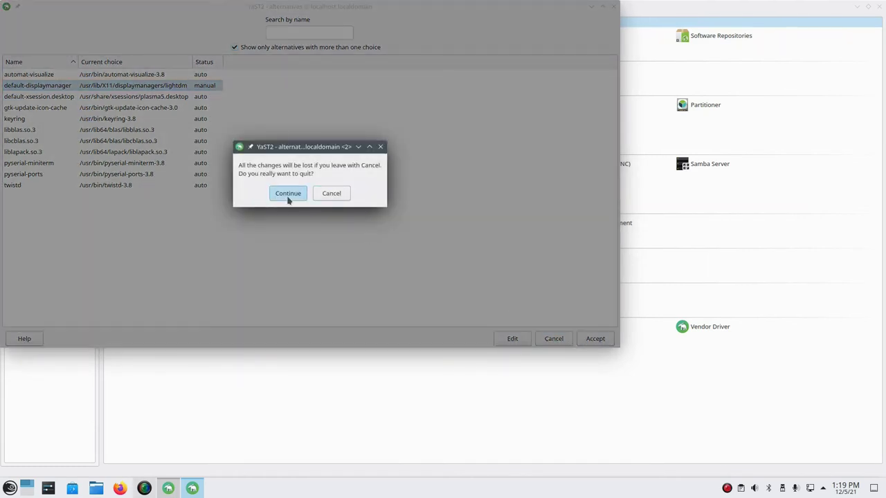
Reopen Alternatives, inspect the available choices for default-xsession.desktop, and cancel without changes
{"action": "left_click", "coordinate": [307, 331]}
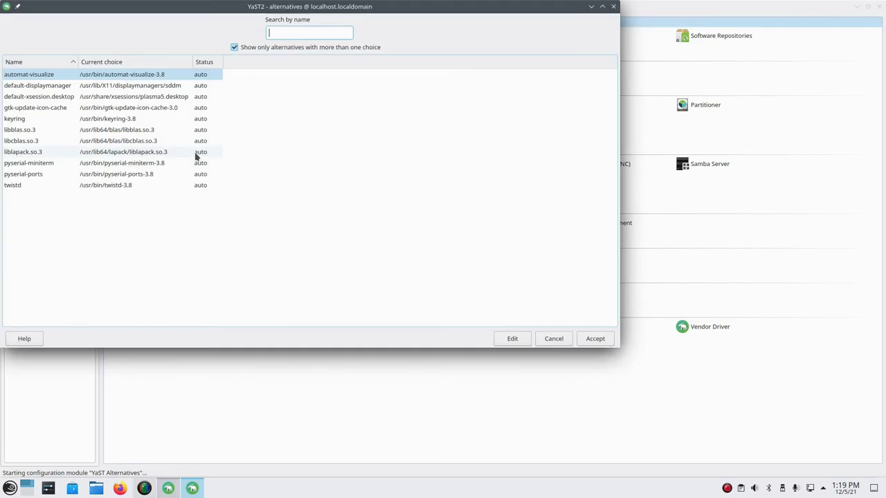
{"action": "left_click", "coordinate": [49, 101]}
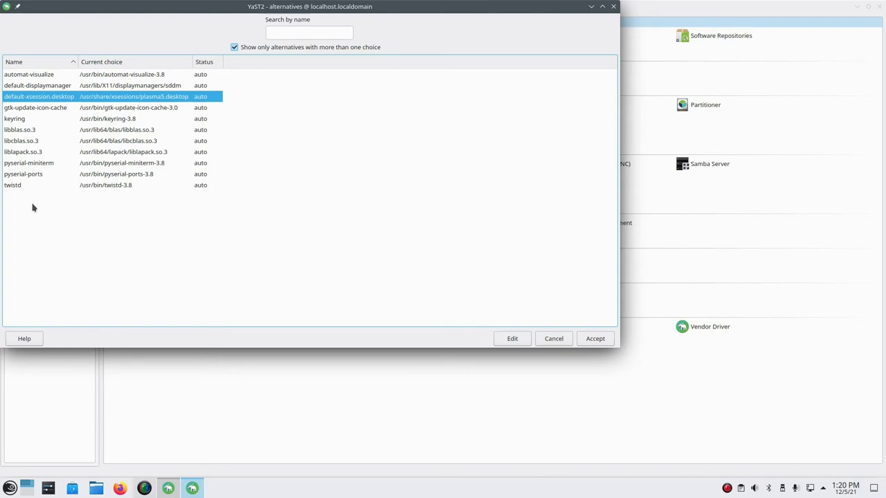
{"action": "left_click", "coordinate": [516, 342]}
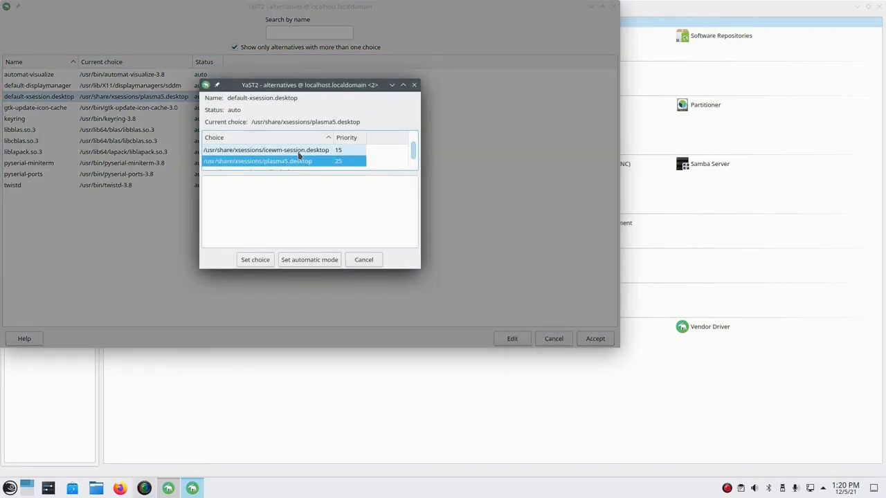
{"action": "scroll", "coordinate": [299, 159], "scroll_direction": "down", "scroll_amount": 1}
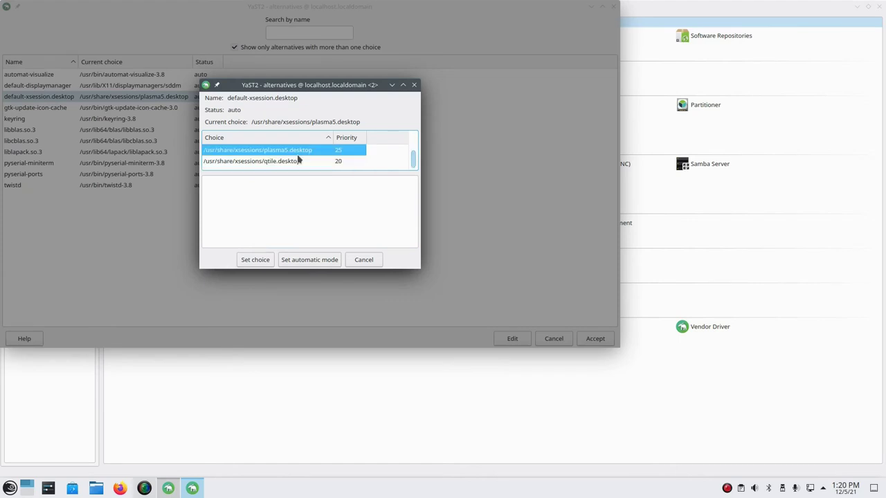
{"action": "scroll", "coordinate": [267, 164], "scroll_direction": "up", "scroll_amount": 2}
{"action": "left_click", "coordinate": [364, 260]}
{"action": "left_click", "coordinate": [543, 340]}
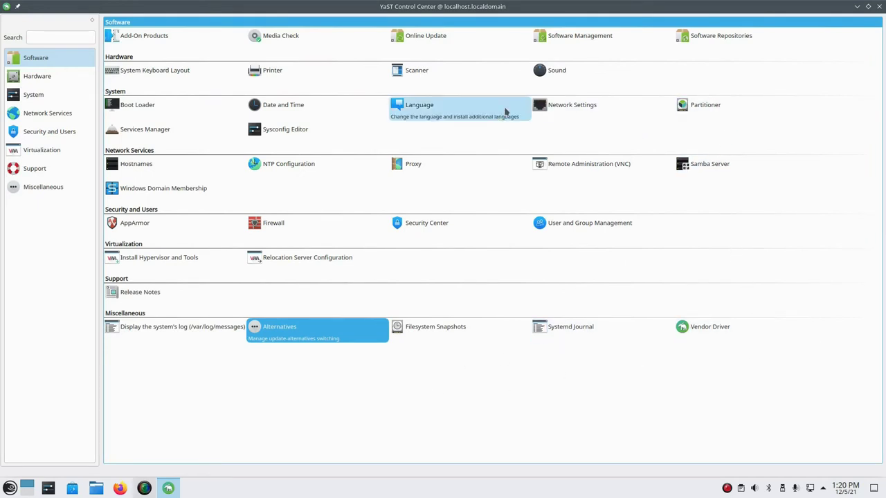
{"action": "left_click", "coordinate": [552, 72]}
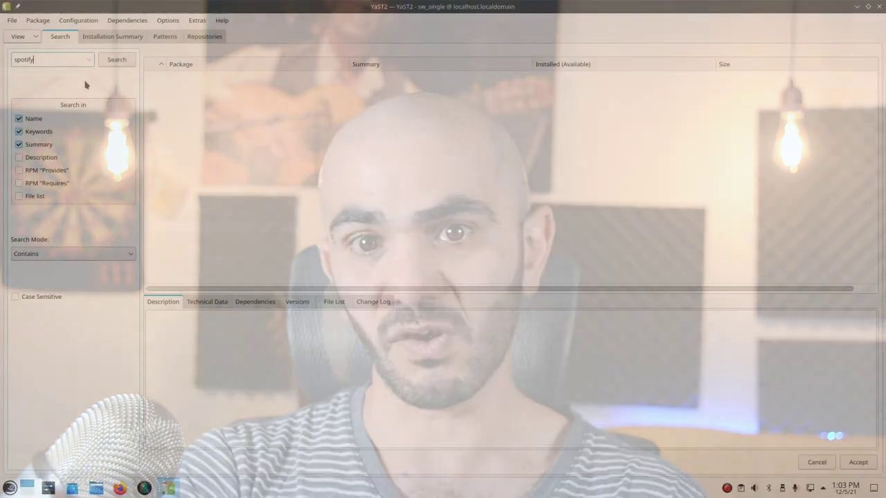
Search the software packages for spotify and check the file list of spotify-easyrpm
{"action": "key", "text": "Return"}
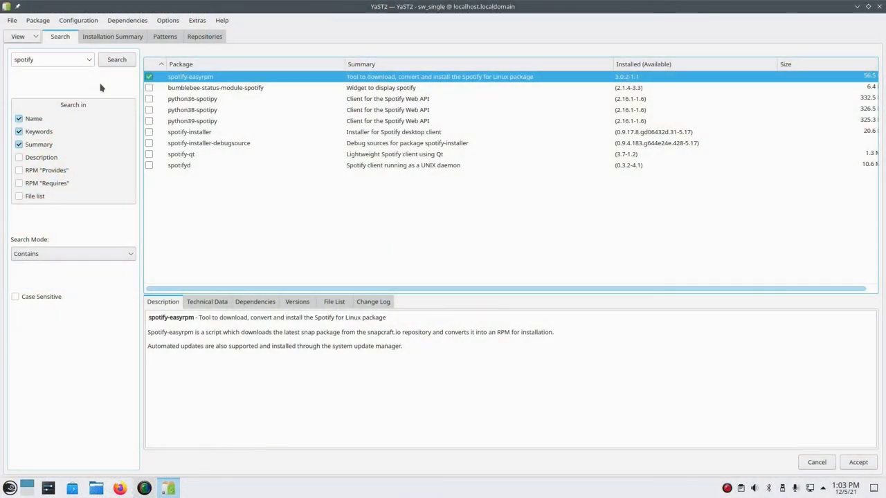
{"action": "left_click", "coordinate": [333, 303]}
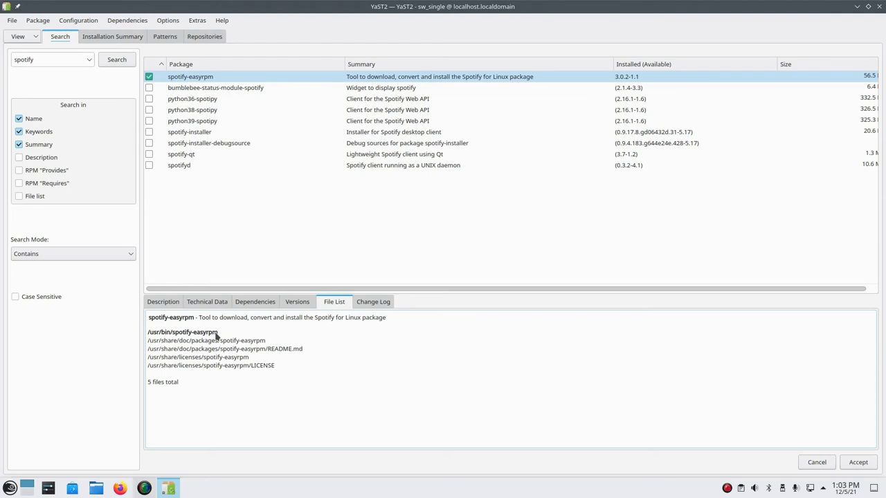
Open Konsole, run spotify-easyrpm, and choose the stable Spotify release (s) for download
{"action": "left_click", "coordinate": [10, 489]}
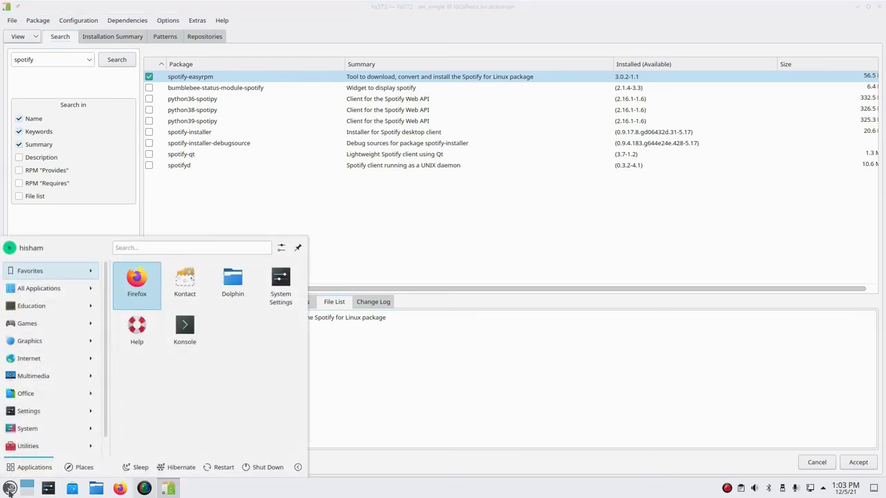
{"action": "left_click", "coordinate": [175, 331]}
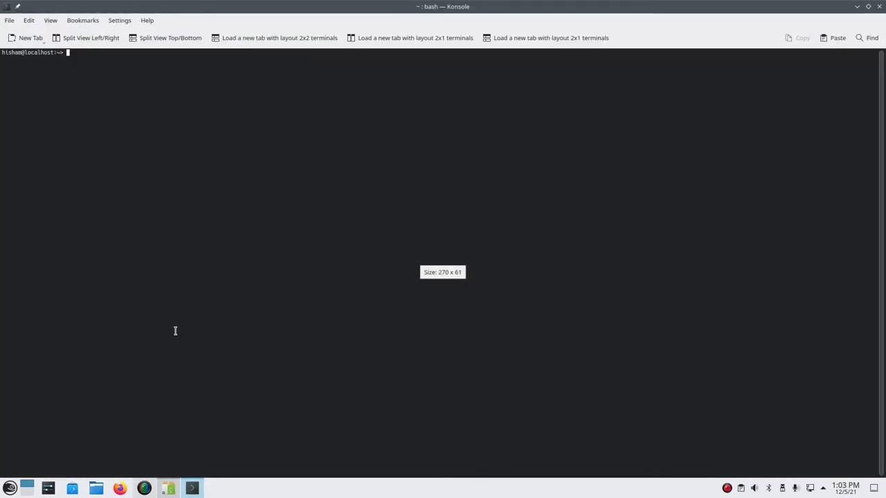
{"action": "type", "text": "spot"}
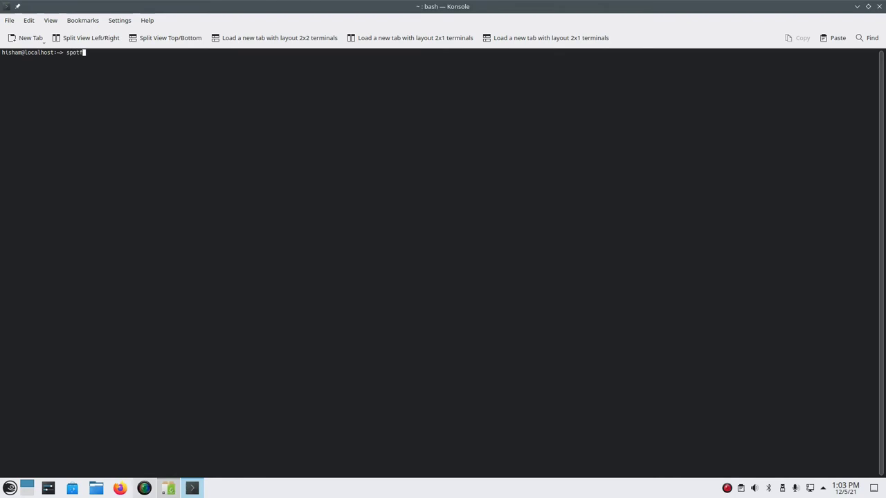
{"action": "key", "text": "Tab"}
{"action": "key", "text": "Return"}
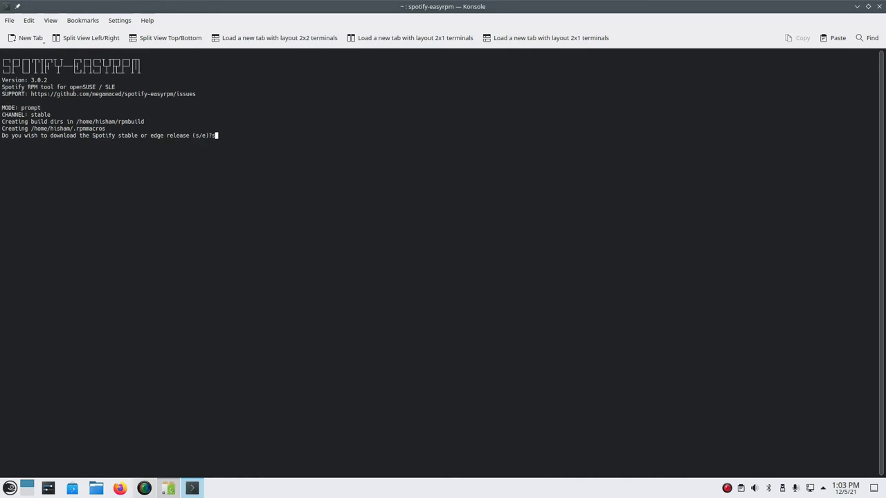
{"action": "key", "text": "Return"}
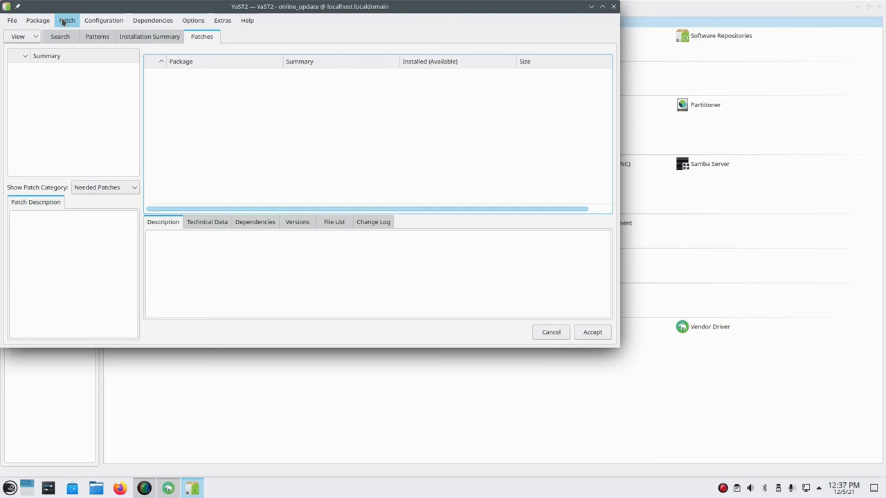
Add the nVidia Graphics Drivers community repository, trust its GnuPG key, and save the repository configuration
{"action": "left_click", "coordinate": [107, 23]}
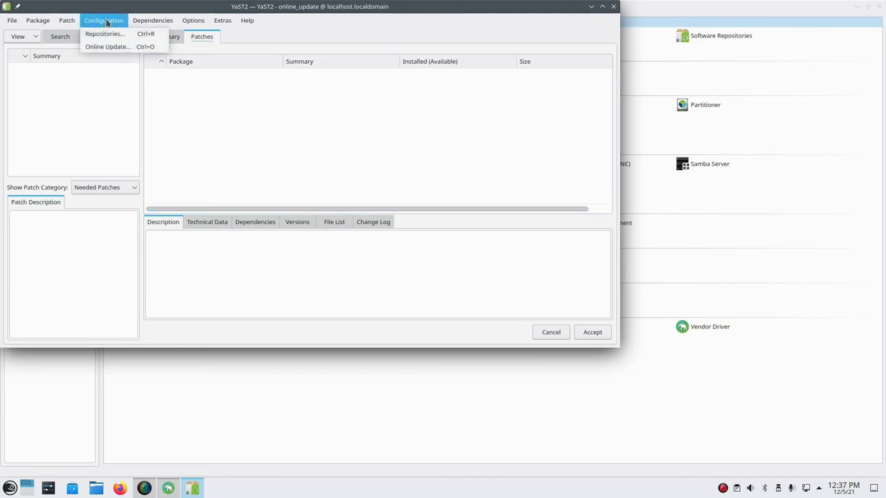
{"action": "left_click", "coordinate": [108, 35]}
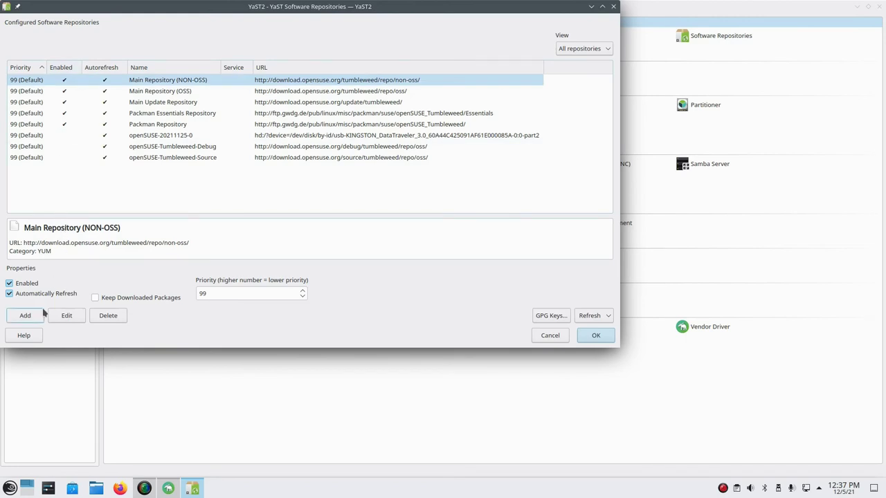
{"action": "left_click", "coordinate": [38, 316]}
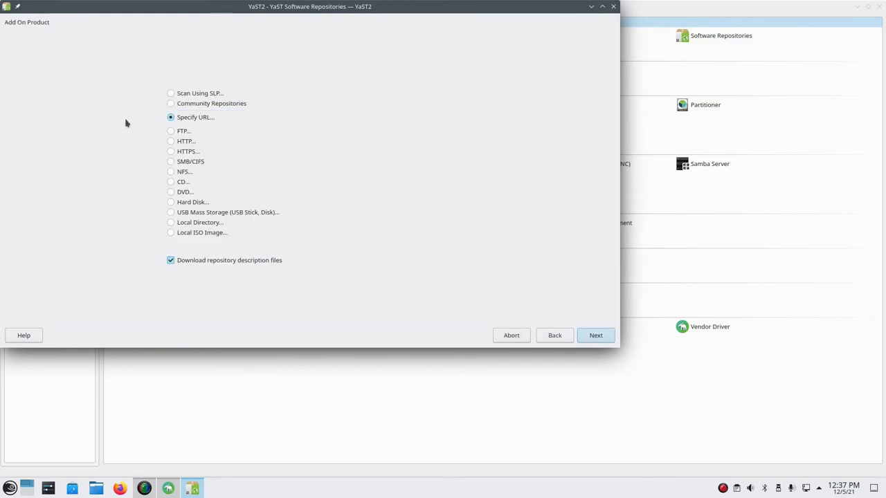
{"action": "left_click", "coordinate": [180, 104]}
{"action": "left_click", "coordinate": [595, 336]}
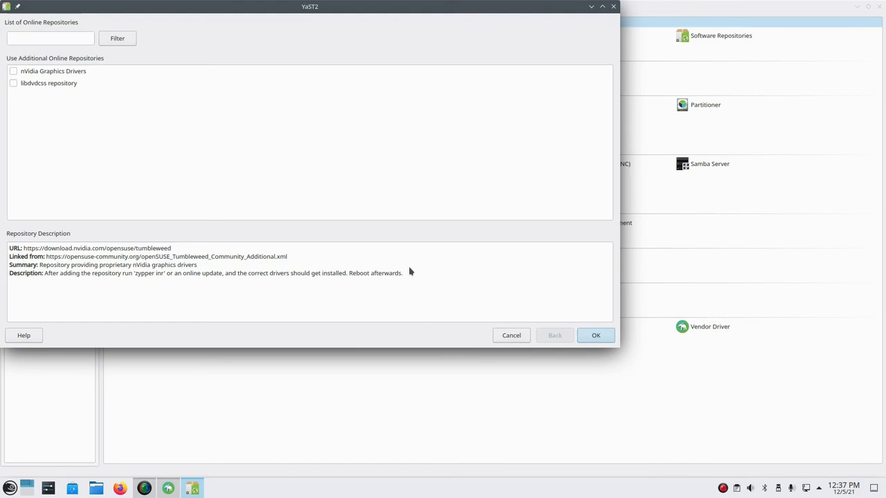
{"action": "left_click", "coordinate": [12, 72]}
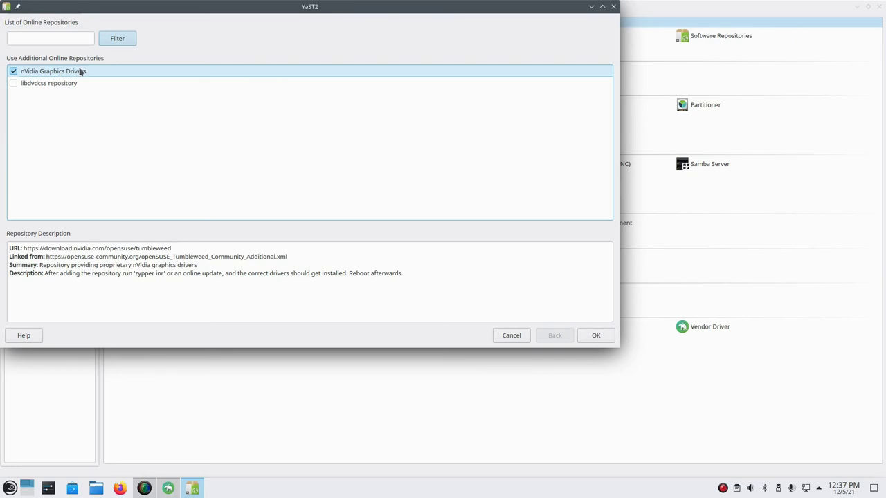
{"action": "left_click", "coordinate": [593, 336]}
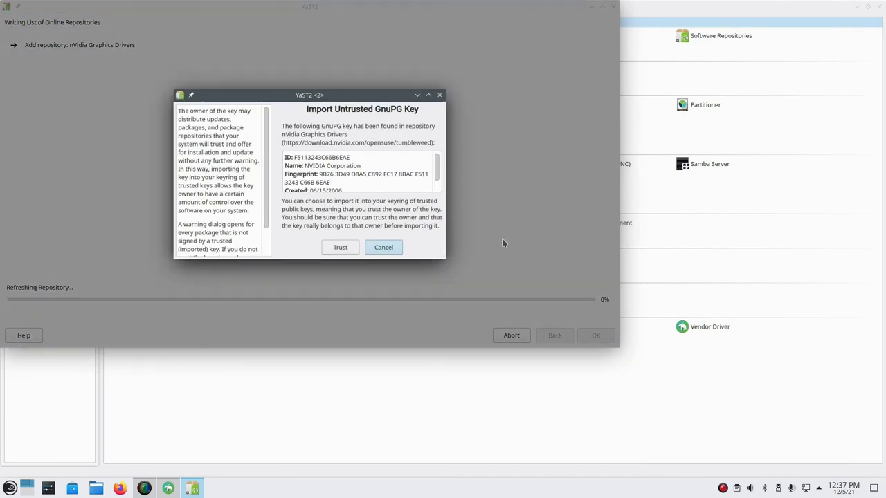
{"action": "left_click", "coordinate": [340, 248]}
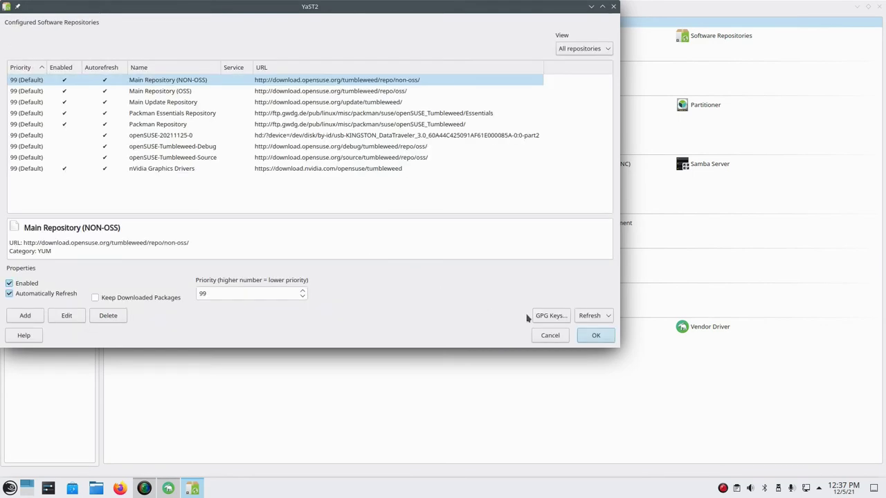
{"action": "left_click", "coordinate": [592, 336]}
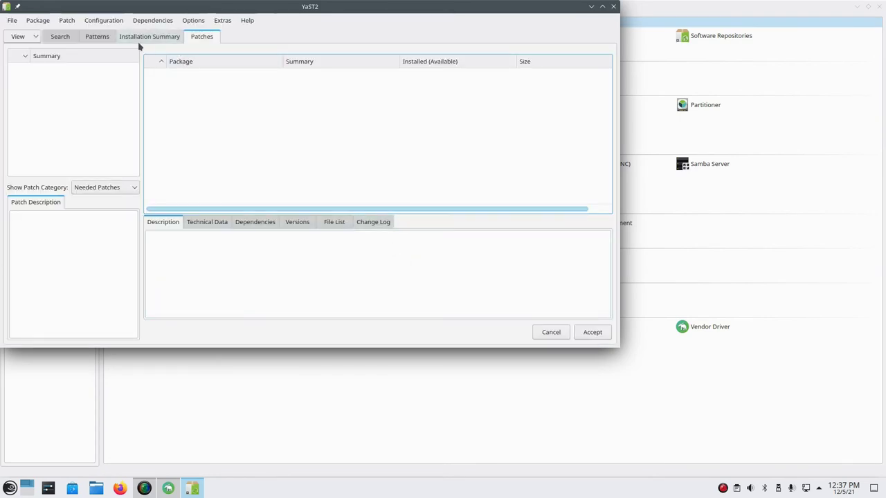
Search the packages for nvidia, mark nvidia-computeG05 for installation, and accept its license
{"action": "left_click", "coordinate": [55, 40]}
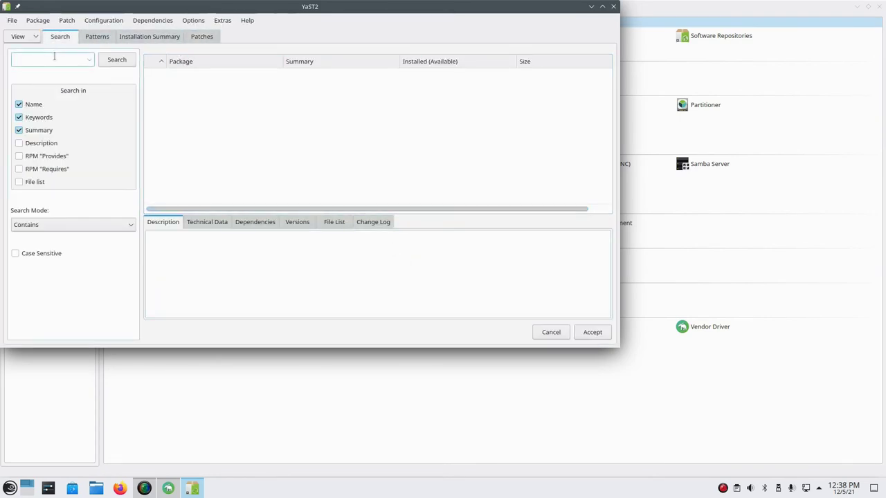
{"action": "type", "text": "nvidi"}
{"action": "type", "text": "ia"}
{"action": "type", "text": "a"}
{"action": "key", "text": "Return"}
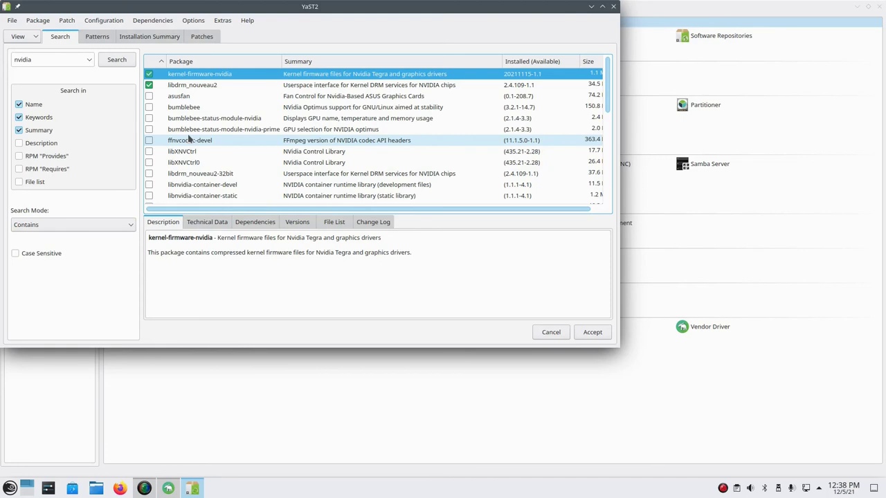
{"action": "scroll", "coordinate": [188, 138], "scroll_direction": "down", "scroll_amount": 2}
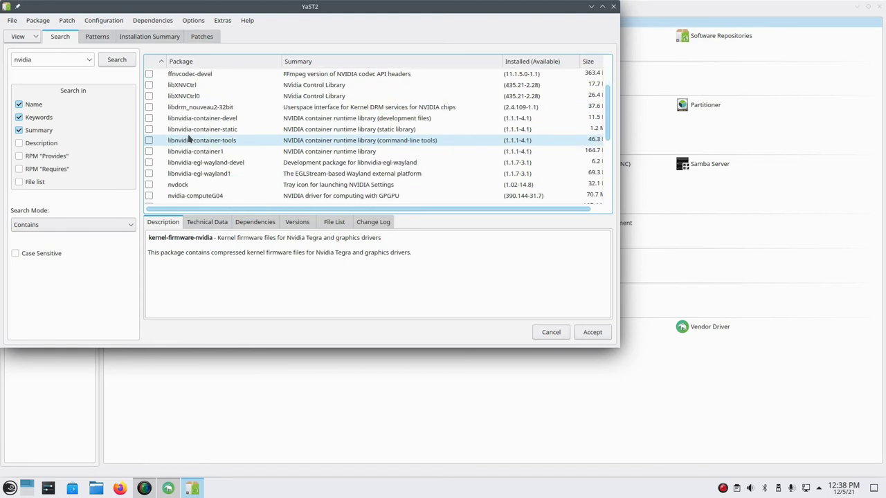
{"action": "scroll", "coordinate": [188, 139], "scroll_direction": "down", "scroll_amount": 1}
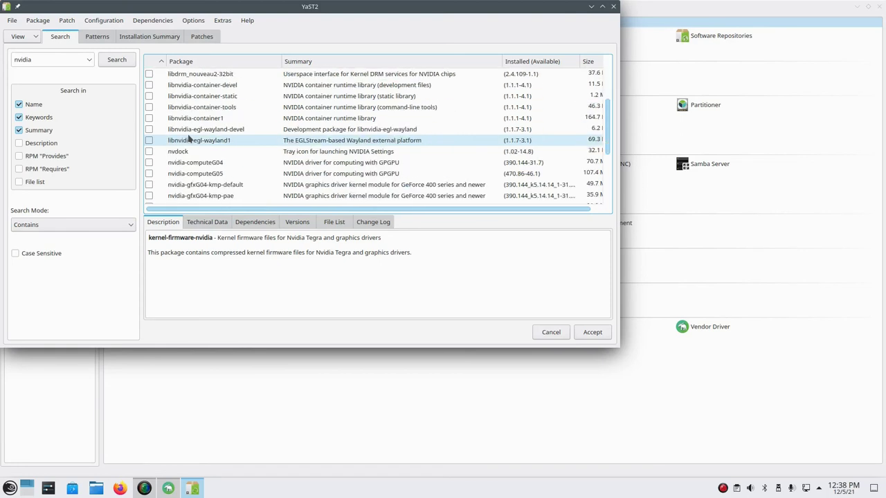
{"action": "left_click", "coordinate": [149, 174]}
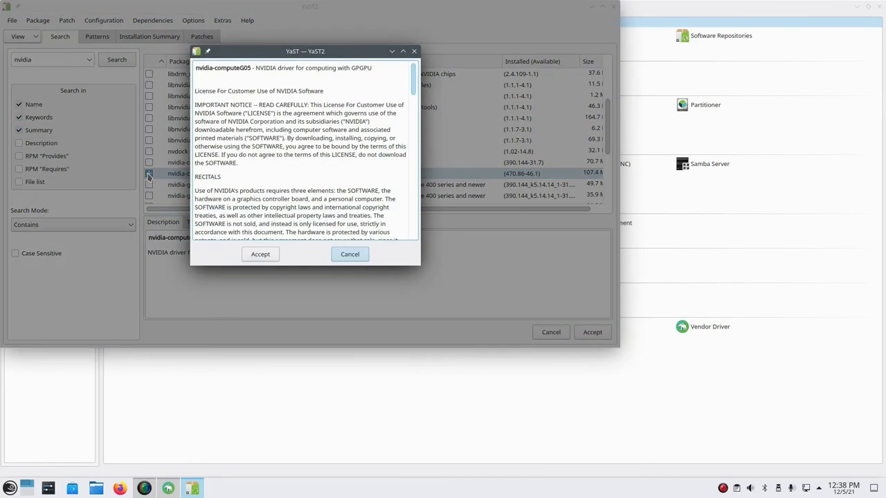
{"action": "left_click", "coordinate": [259, 254]}
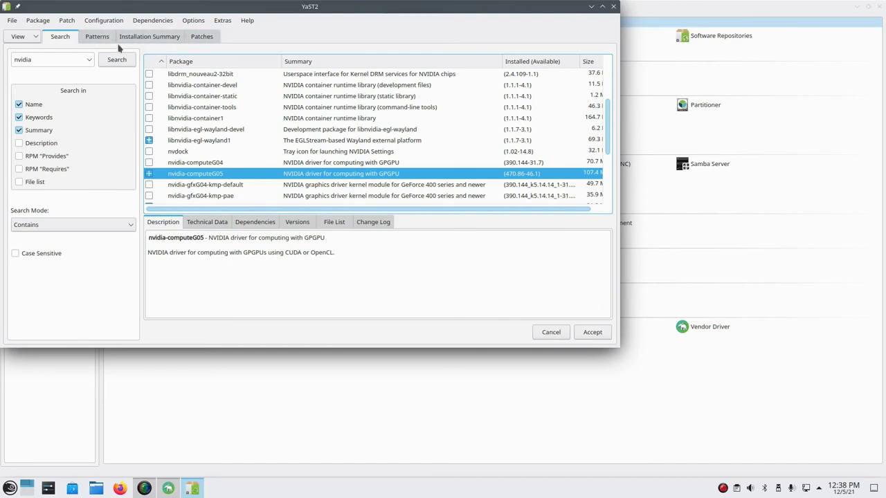
Review the installation summary for the packages scheduled along with nvidia-computeG05
{"action": "left_click", "coordinate": [143, 41]}
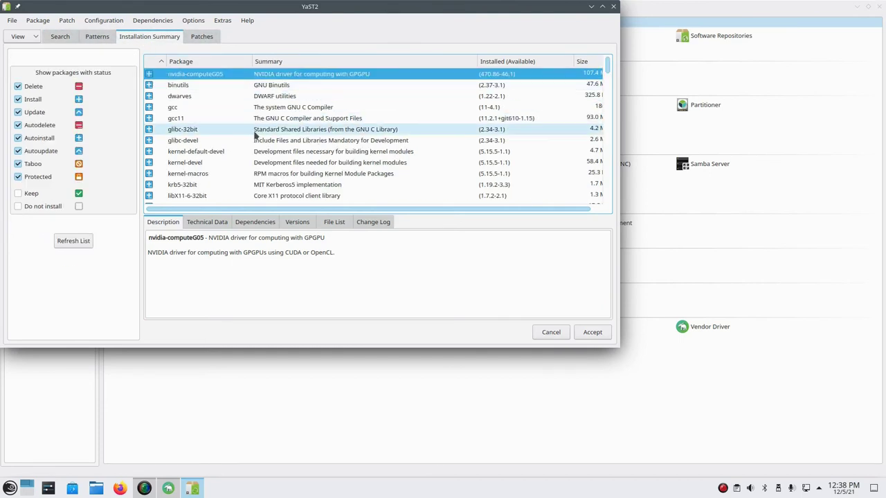
{"action": "scroll", "coordinate": [255, 136], "scroll_direction": "down", "scroll_amount": 8}
{"action": "scroll", "coordinate": [254, 135], "scroll_direction": "down", "scroll_amount": 6}
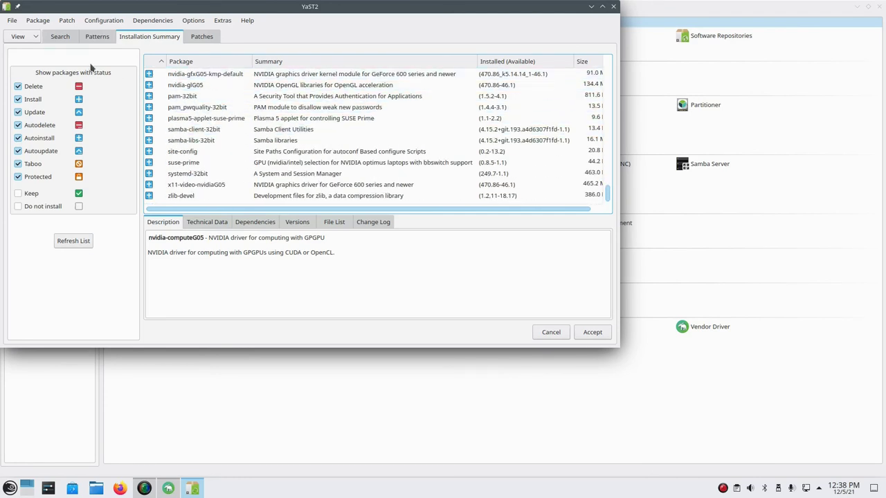
Return to the nvidia search results and mark ffnvcodec-devel for installation
{"action": "left_click", "coordinate": [60, 41]}
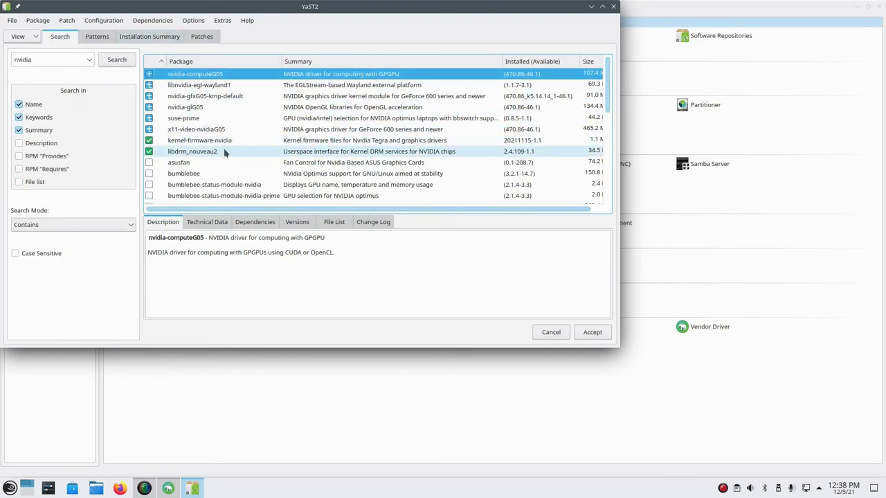
{"action": "scroll", "coordinate": [224, 153], "scroll_direction": "down", "scroll_amount": 2}
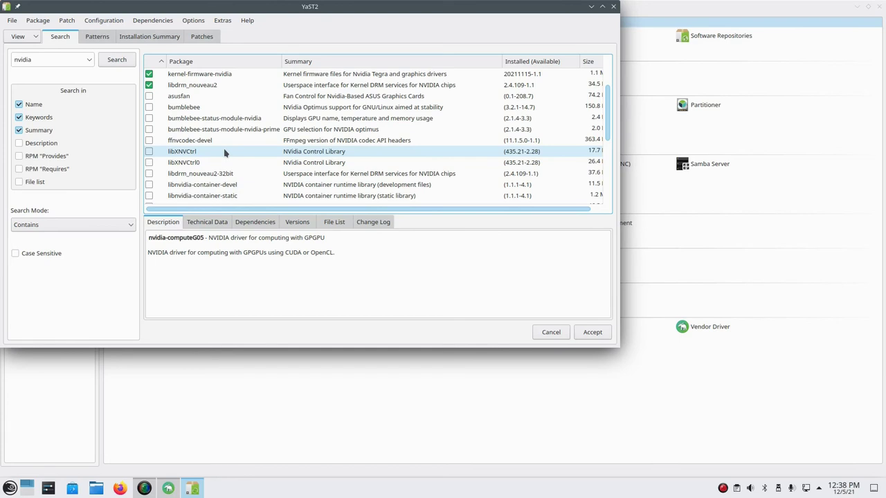
{"action": "left_click", "coordinate": [149, 141]}
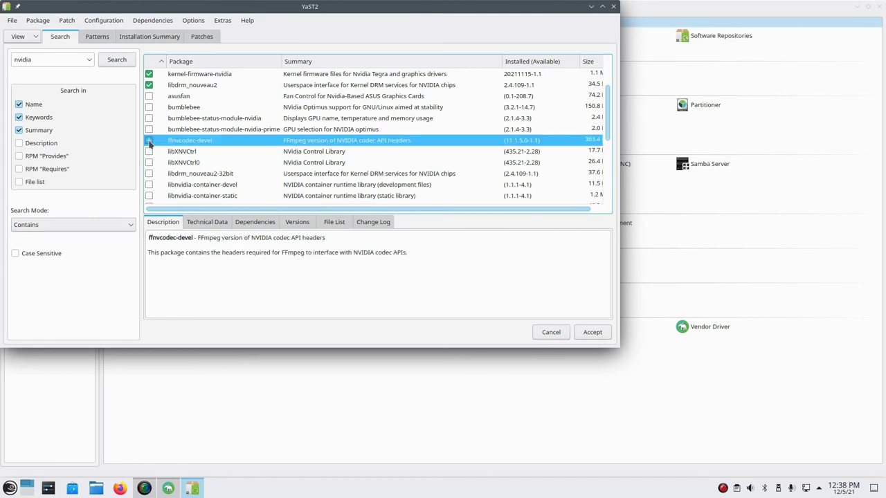
Look through the remaining nvidia search results for further driver packages
{"action": "scroll", "coordinate": [241, 150], "scroll_direction": "down", "scroll_amount": 2}
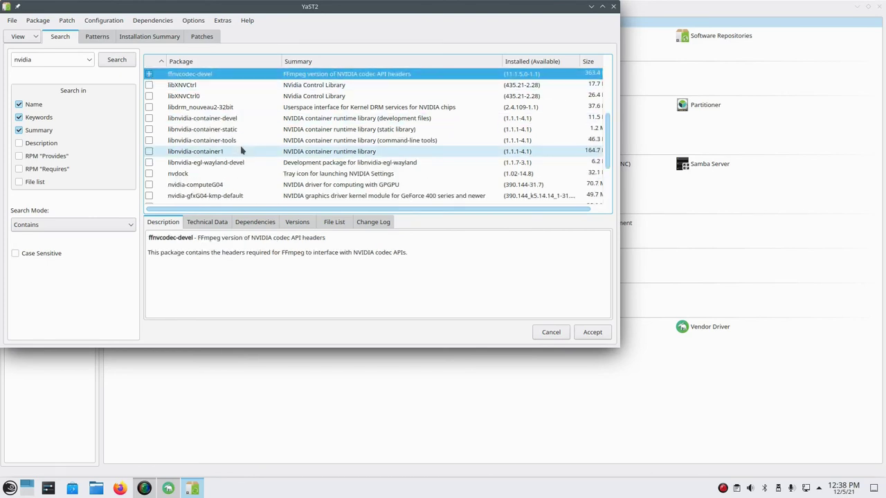
{"action": "scroll", "coordinate": [241, 150], "scroll_direction": "down", "scroll_amount": 1}
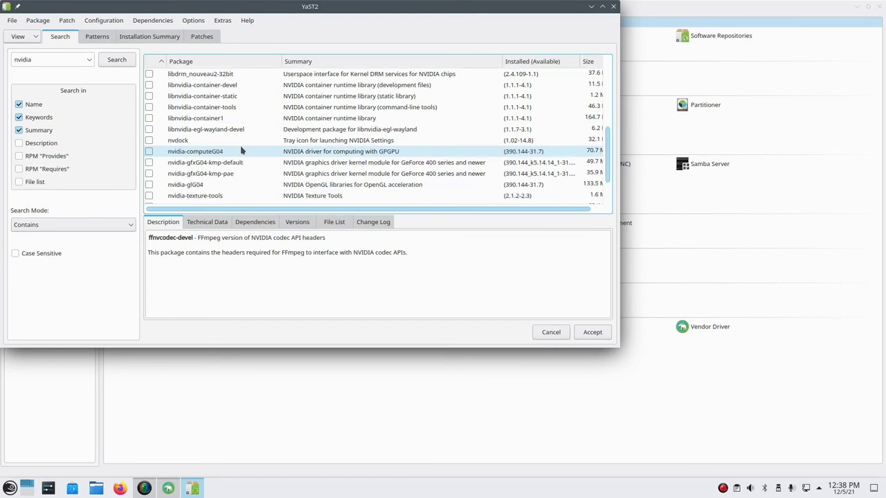
{"action": "scroll", "coordinate": [241, 151], "scroll_direction": "down", "scroll_amount": 2}
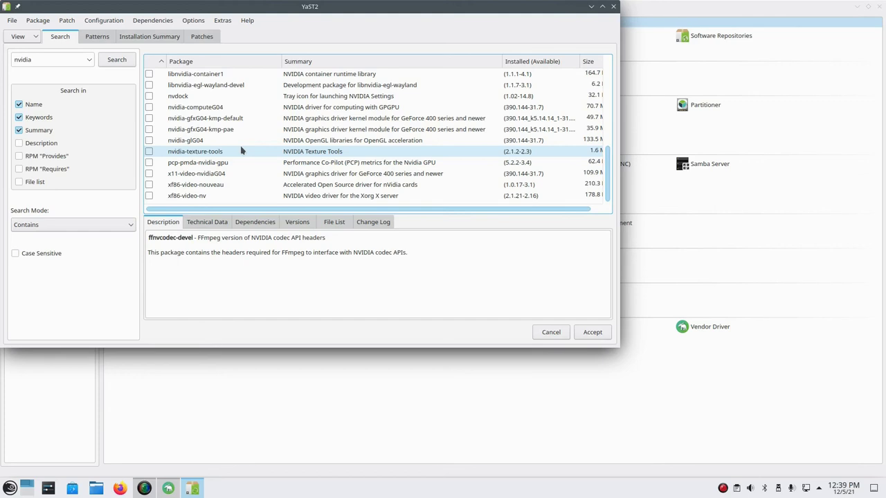
{"action": "scroll", "coordinate": [187, 152], "scroll_direction": "up", "scroll_amount": 4}
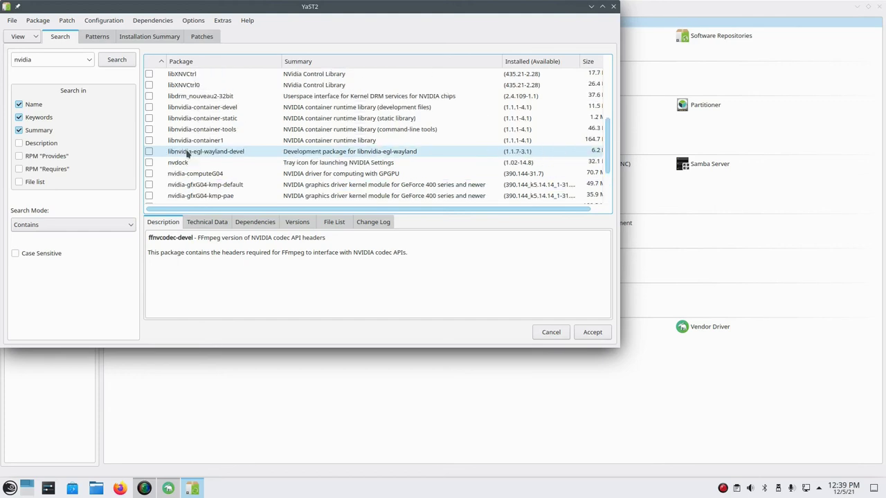